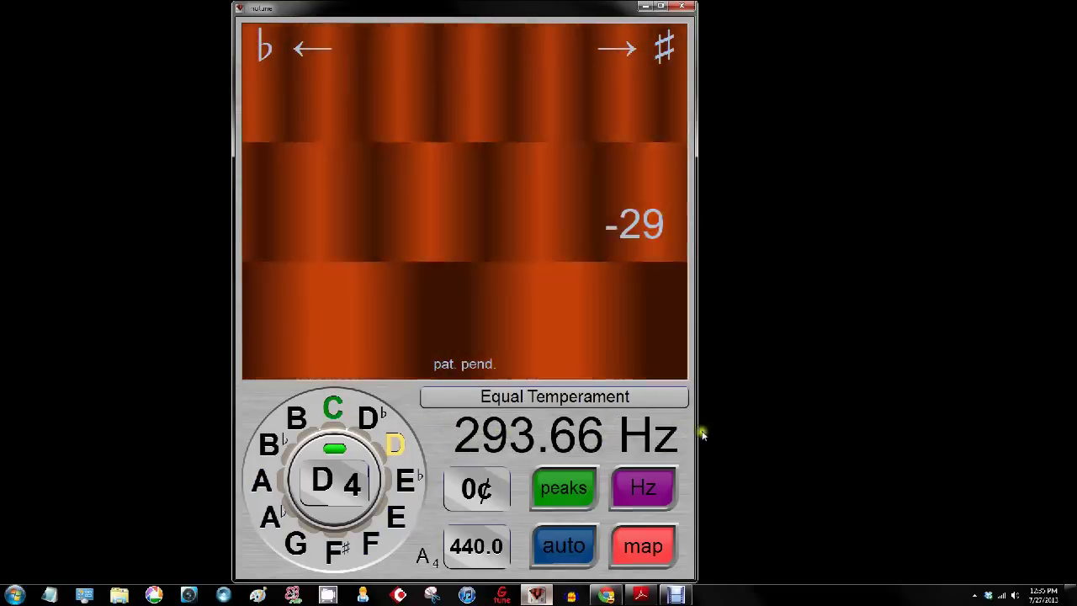
Set the tone output to the Realtek Monitor Speakers and the input to the Microsoft Headset Microphone, and return to the main tuner controls
left_click(462, 433)
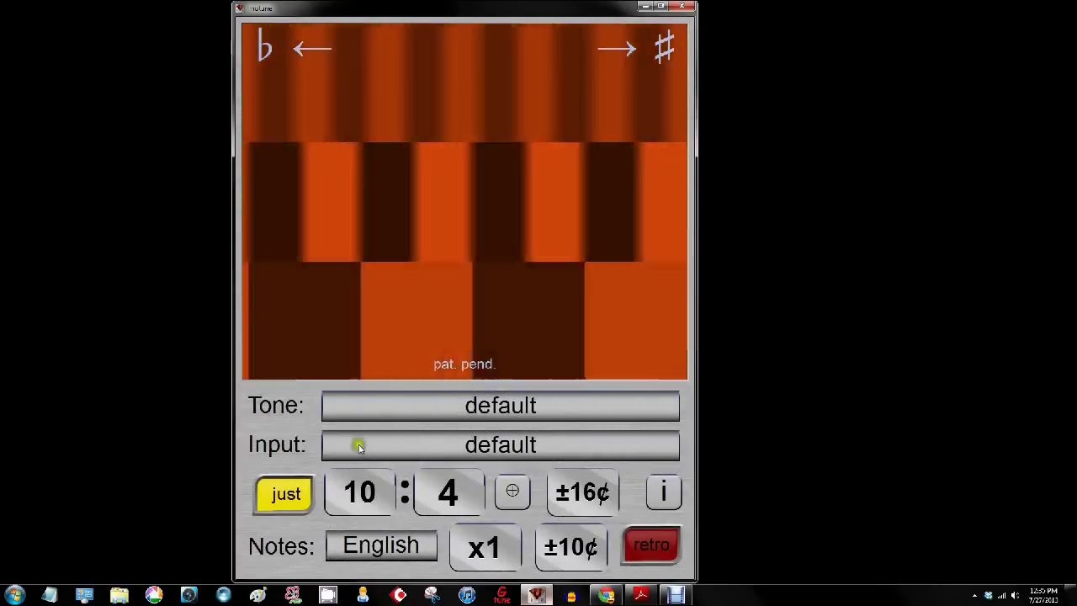
left_click(266, 429)
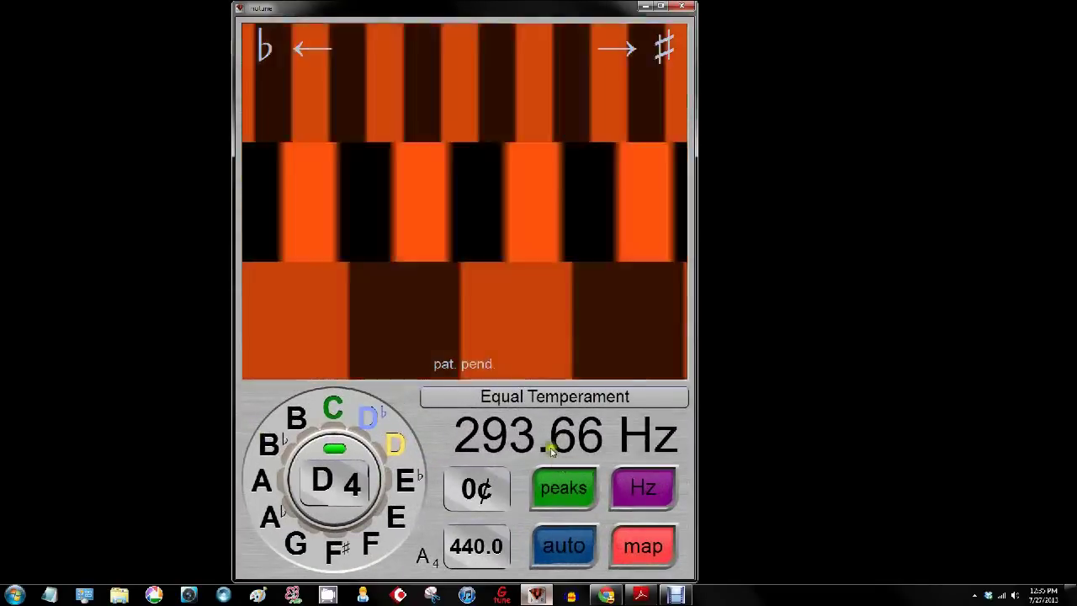
left_click(548, 443)
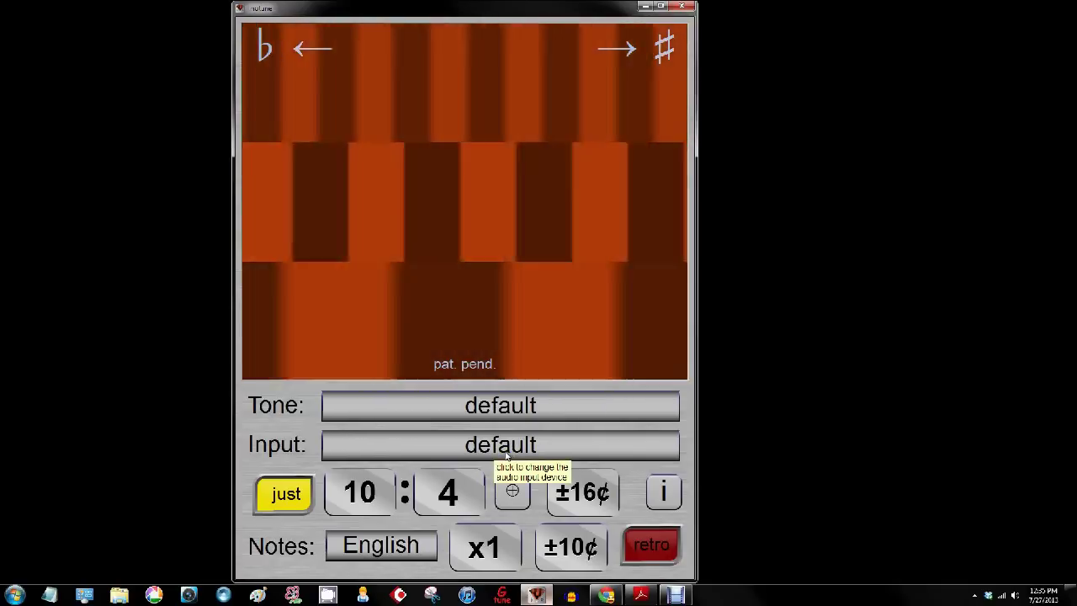
left_click(505, 453)
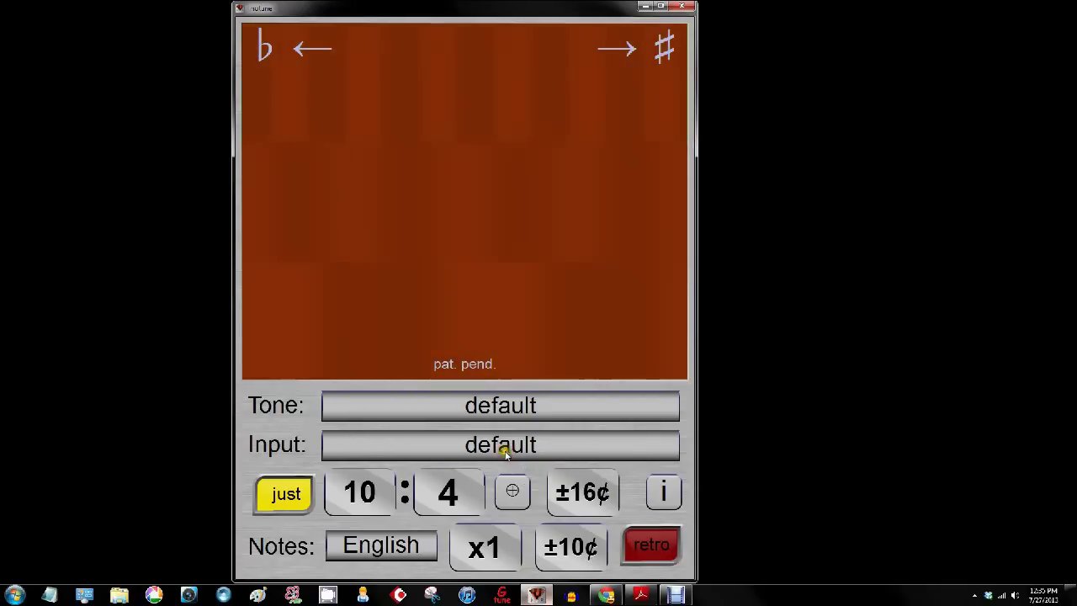
left_click(500, 453)
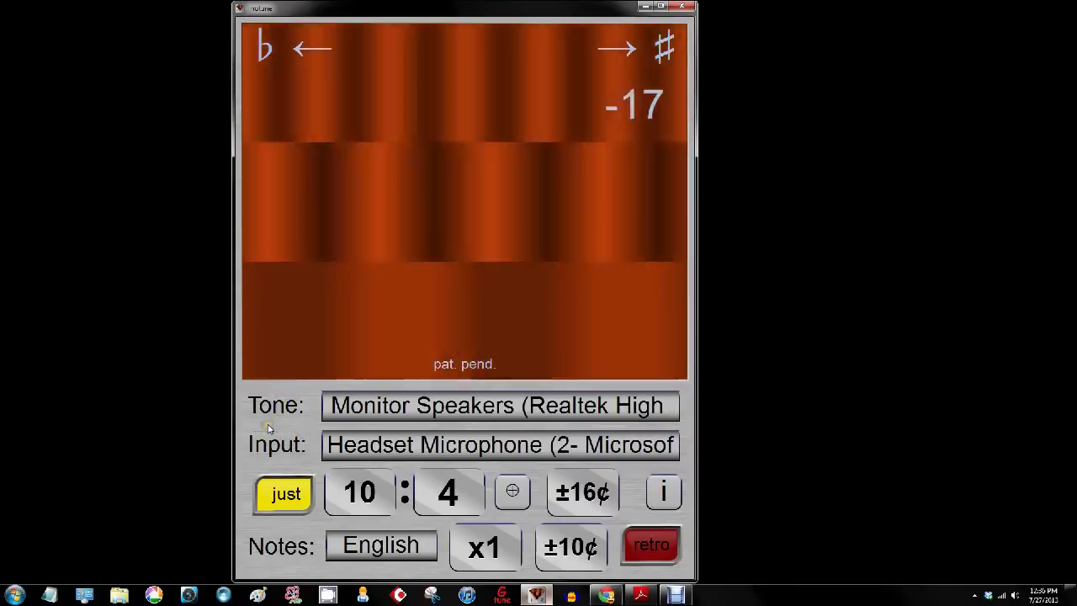
left_click(276, 426)
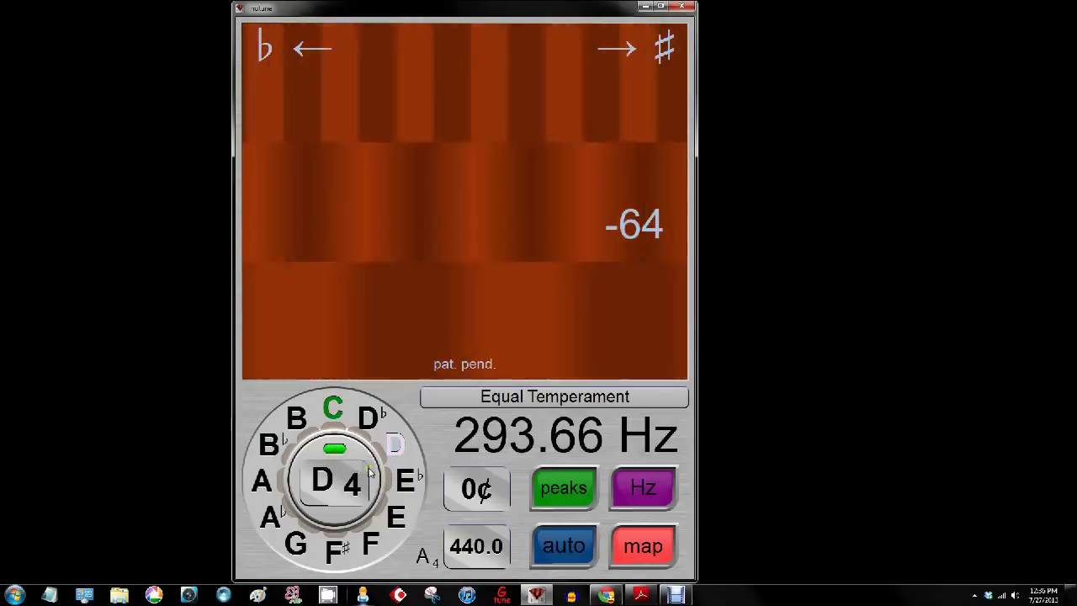
Select A as the target note and cycle its octave up to 5, down to 3 and back to 4
left_click(262, 482)
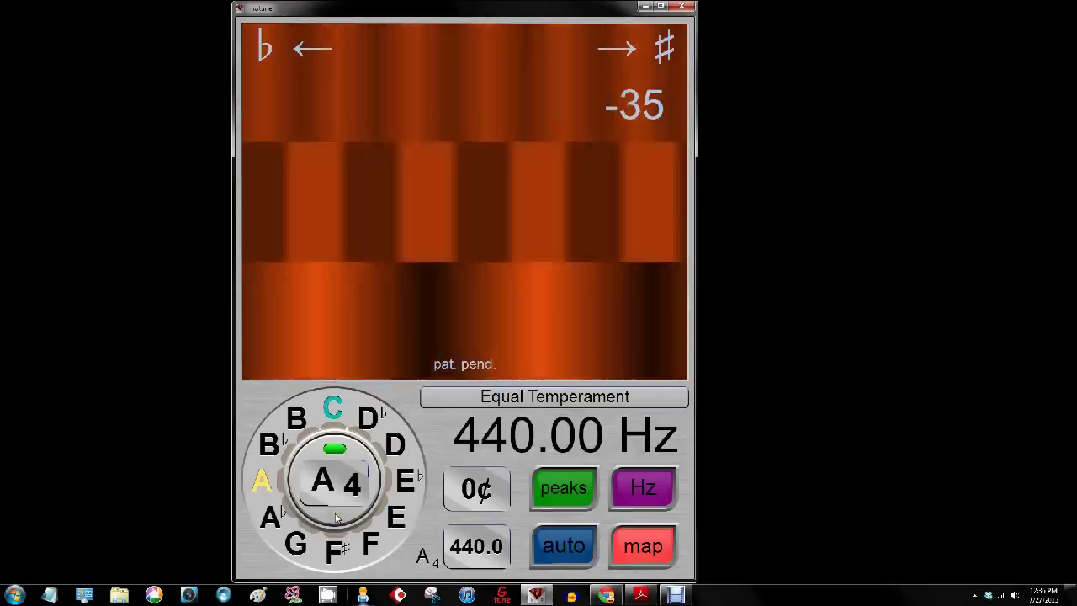
left_click(335, 467)
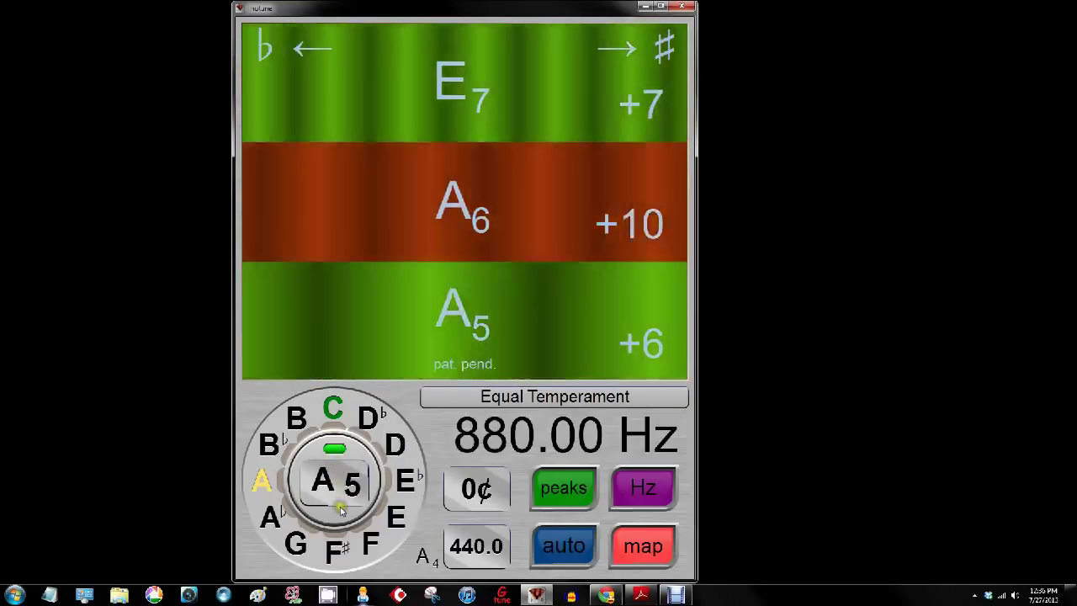
left_click(336, 502)
left_click(336, 505)
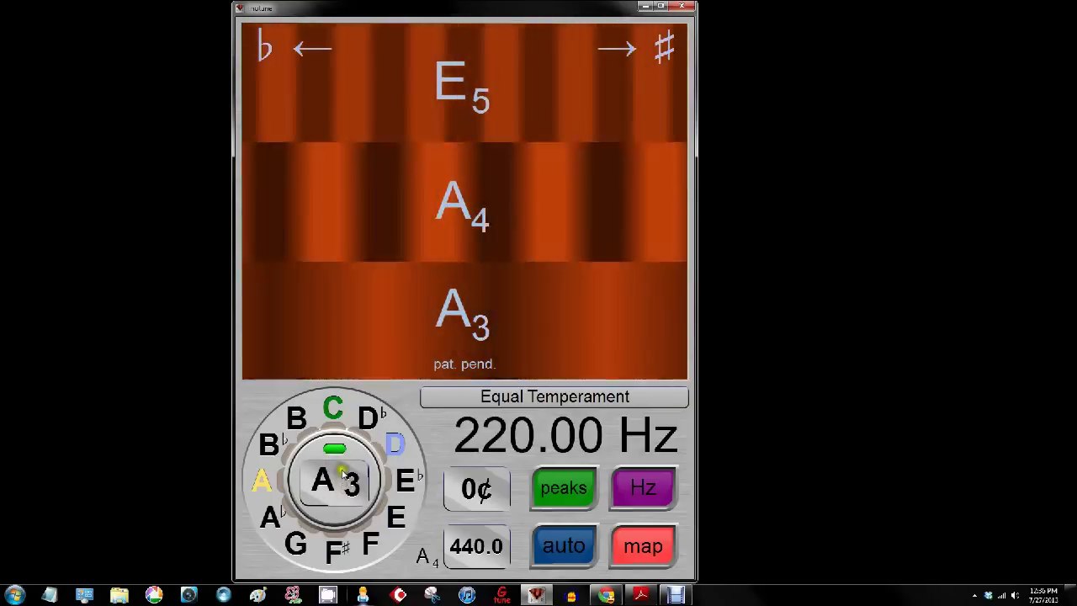
left_click(340, 470)
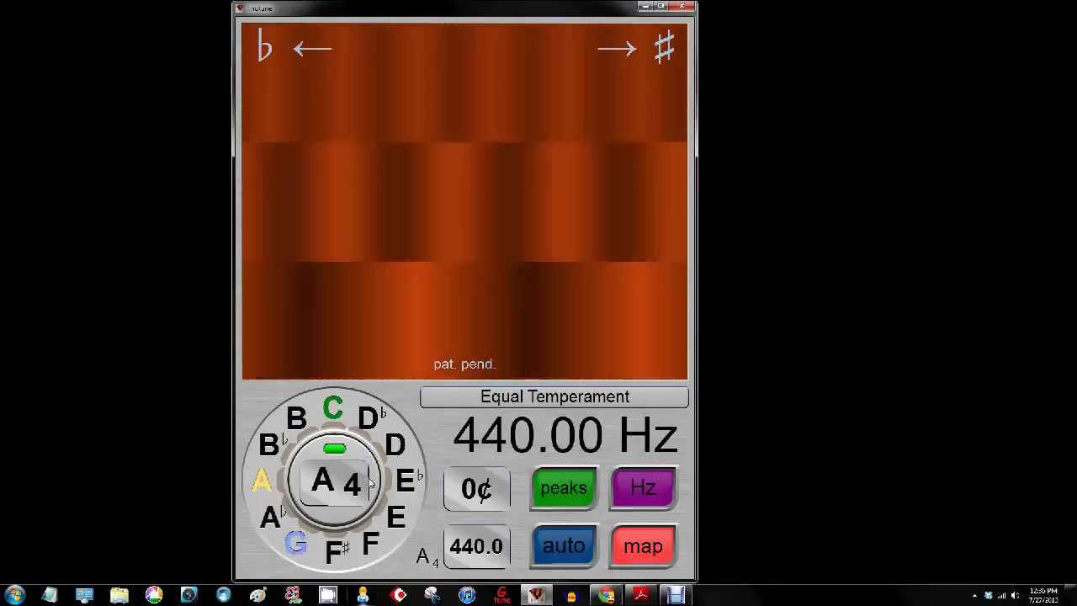
Step the target note by semitones from A4 up to D♭5, down to C5 and up to D5
left_click(370, 481)
left_click(370, 481)
left_click(370, 482)
left_click(370, 481)
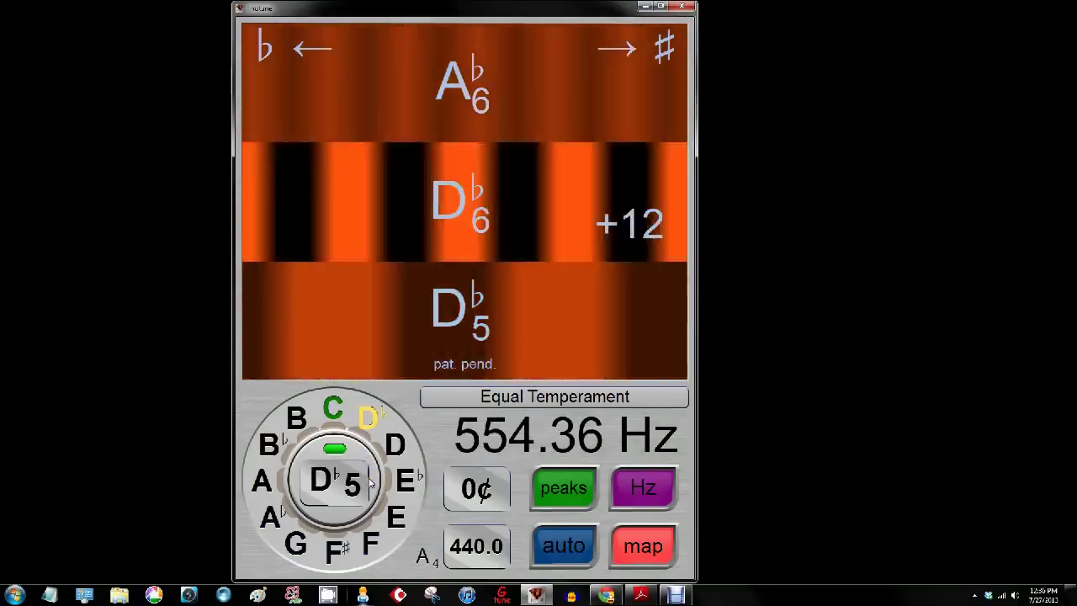
scroll(370, 481, "down", 4)
left_click(370, 481)
left_click(370, 481)
left_click(370, 481)
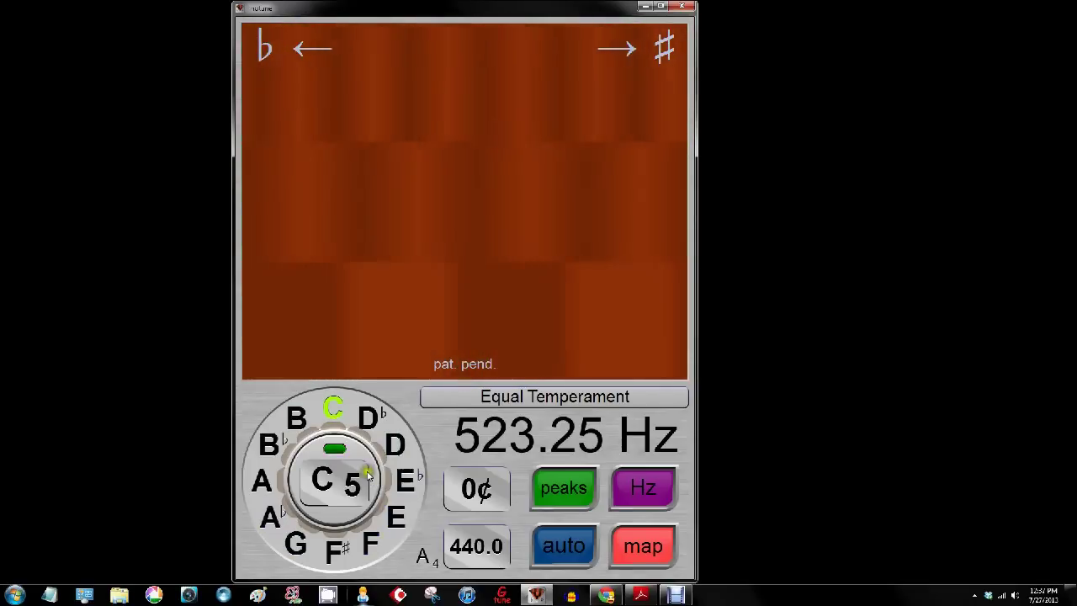
left_click(370, 478)
left_click(373, 479)
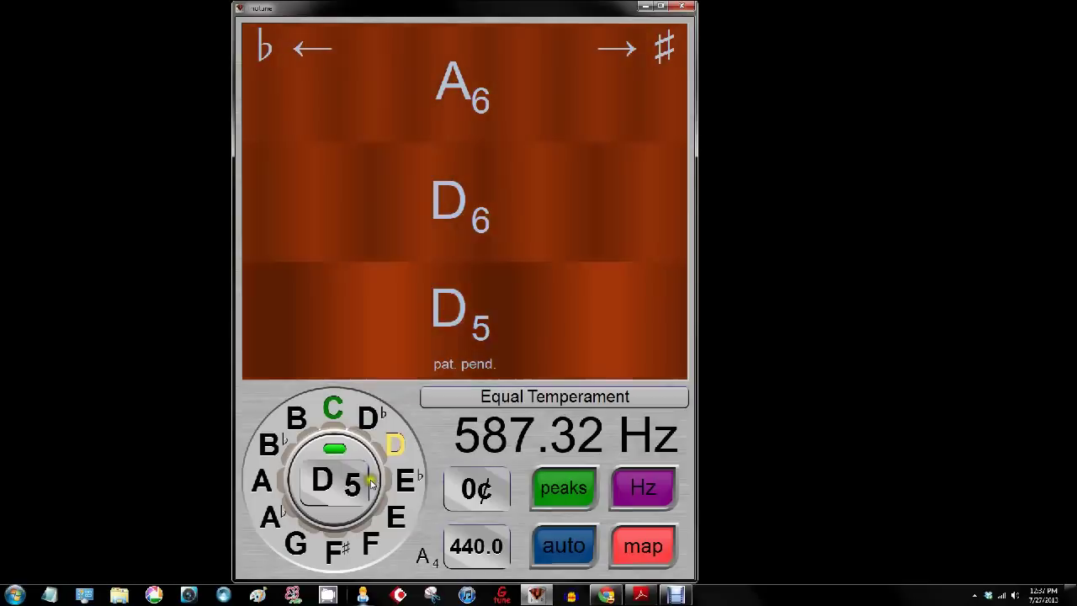
Lower the target note by semitones to A♭3 and raise it one semitone to A3
scroll(373, 481, "down", 8)
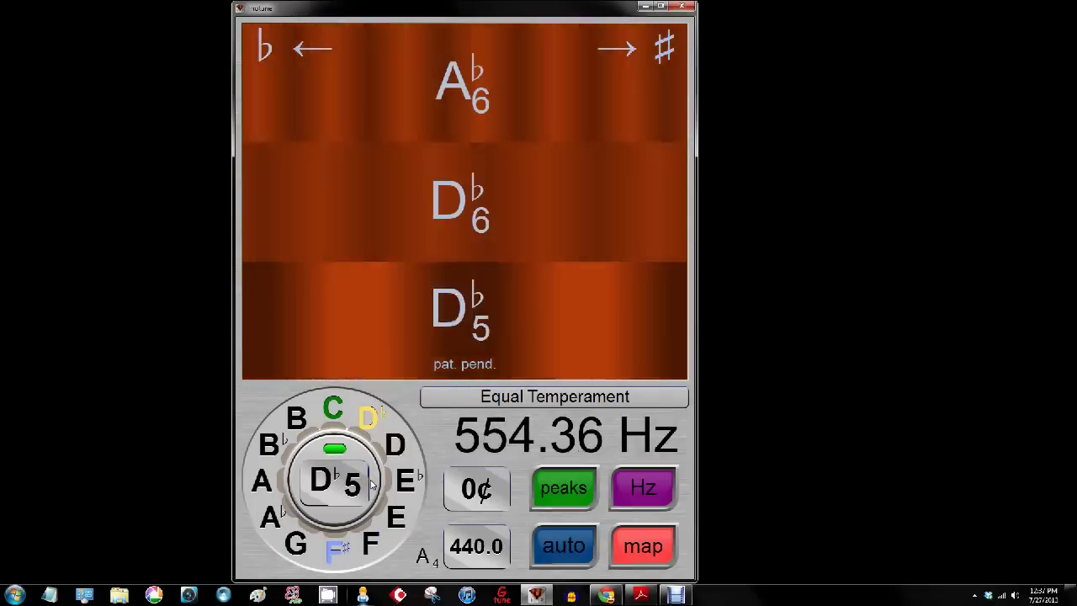
scroll(372, 481, "down", 9)
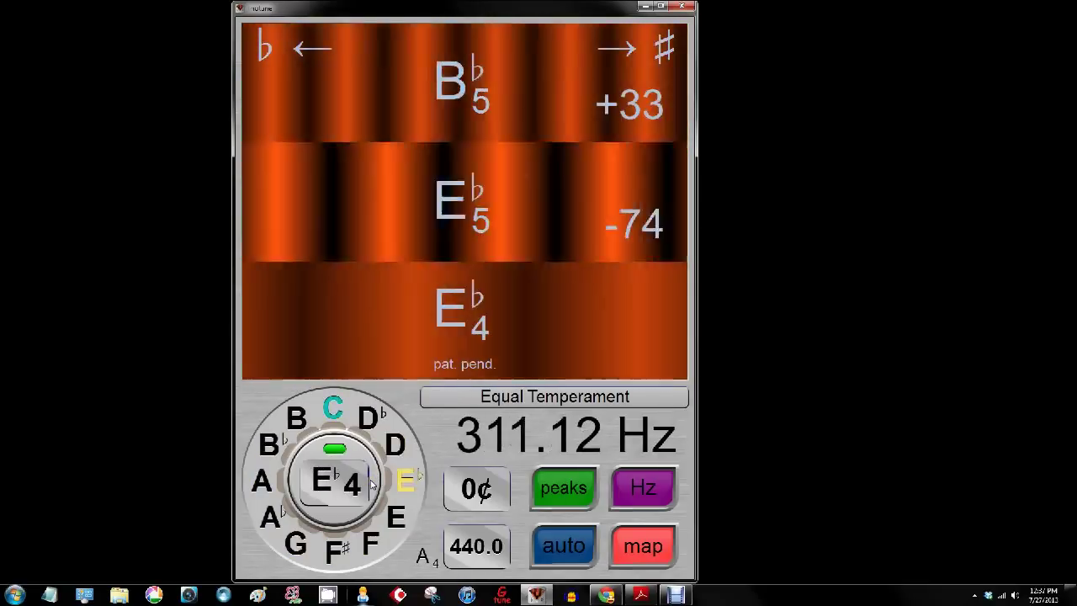
scroll(372, 481, "down", 1)
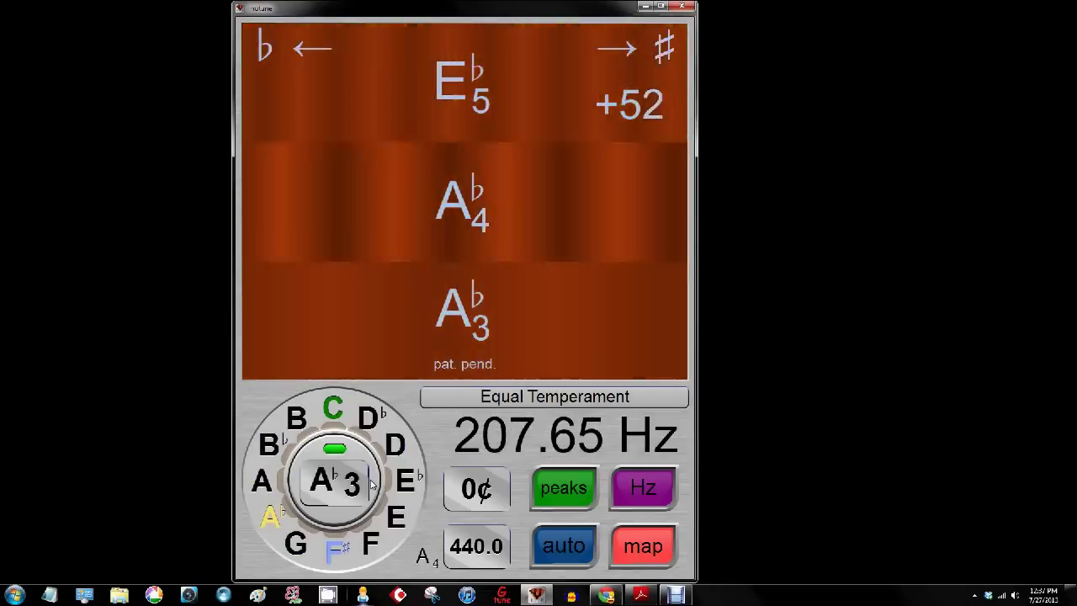
scroll(372, 481, "up", 1)
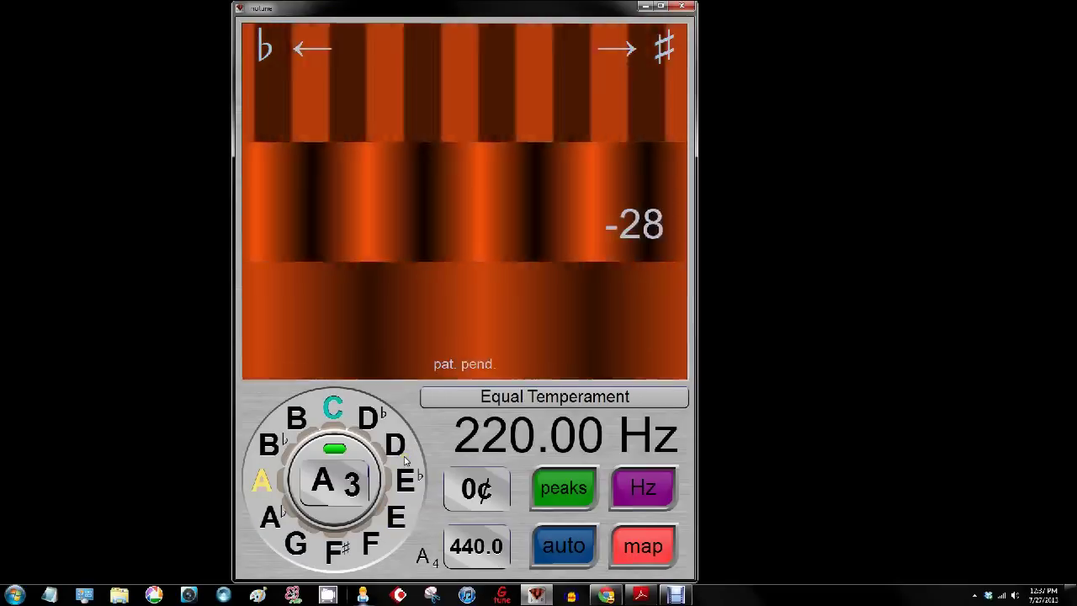
Raise the target note A by two octaves to A5 and bring it back to A4
key("Up")
key("Up")
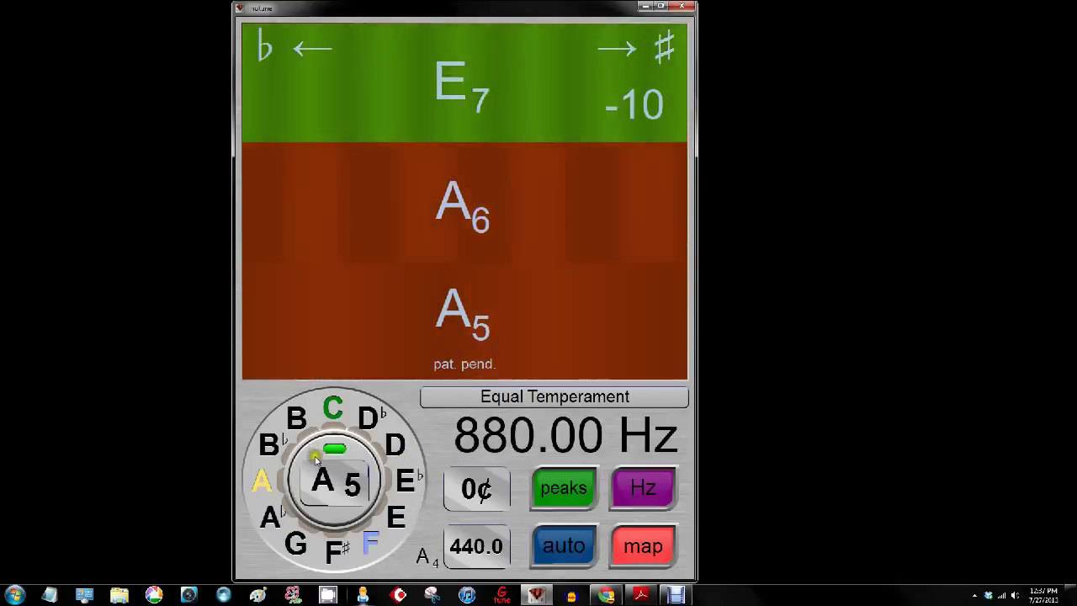
left_click(316, 459)
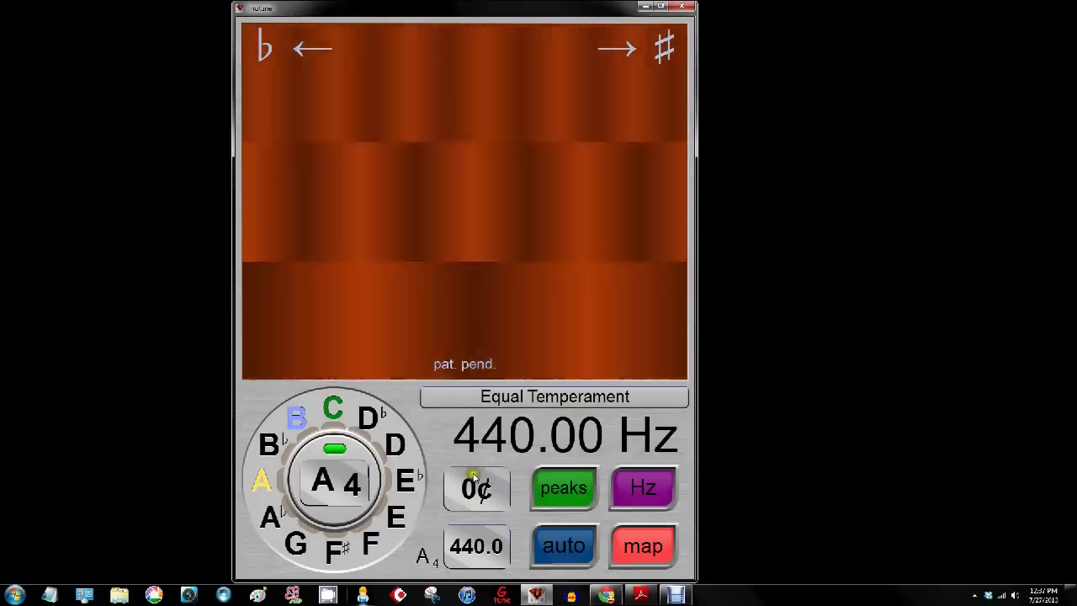
Raise the fine adjustment of the base pitch to +5 cents
left_click(473, 476)
left_click(474, 476)
left_click(474, 475)
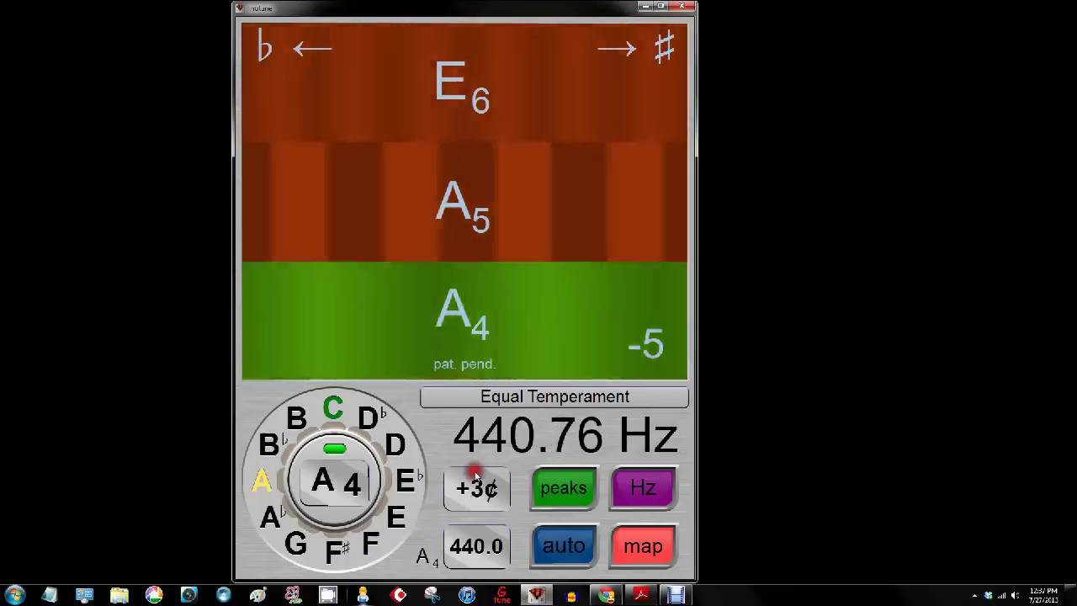
left_click(473, 476)
left_click(474, 476)
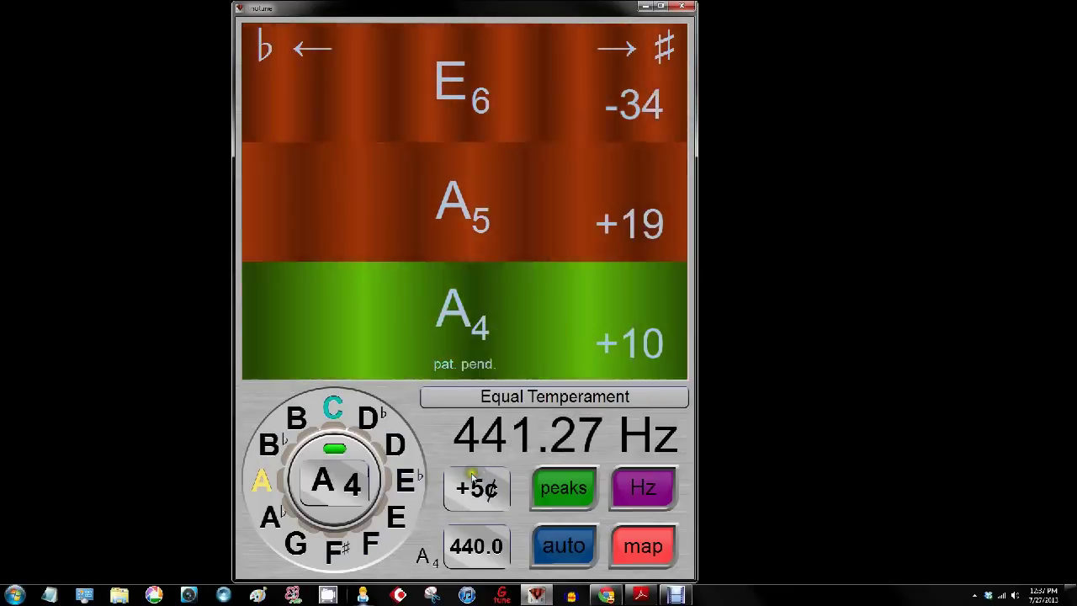
Lower the fine adjustment of the base pitch to -5 cents
left_click(482, 502)
left_click(480, 502)
left_click(479, 503)
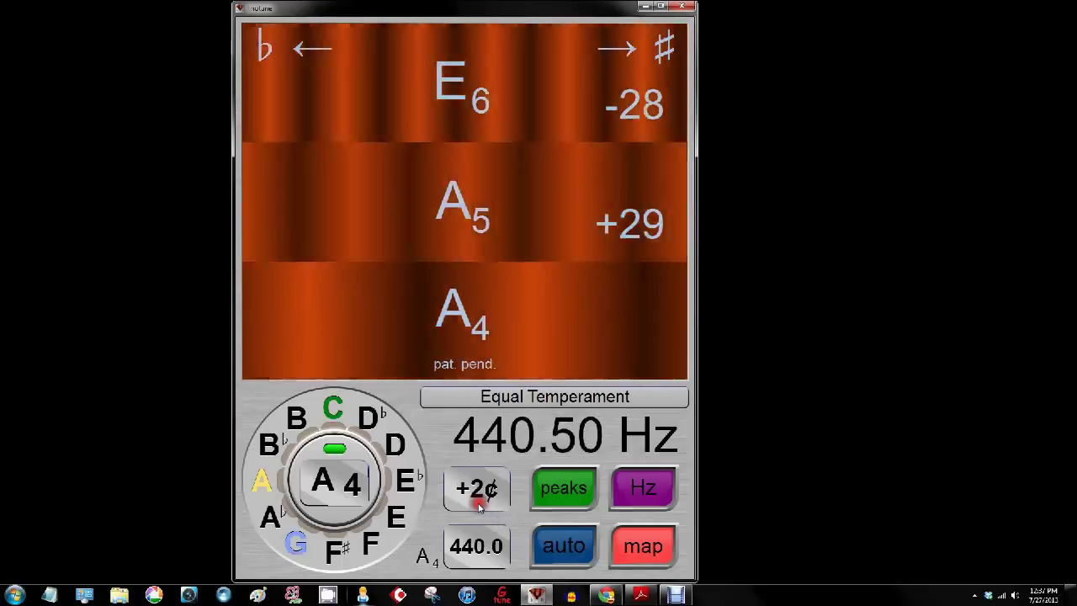
left_click(478, 503)
left_click(479, 505)
left_click(480, 505)
left_click(479, 504)
left_click(479, 505)
left_click(480, 505)
left_click(480, 506)
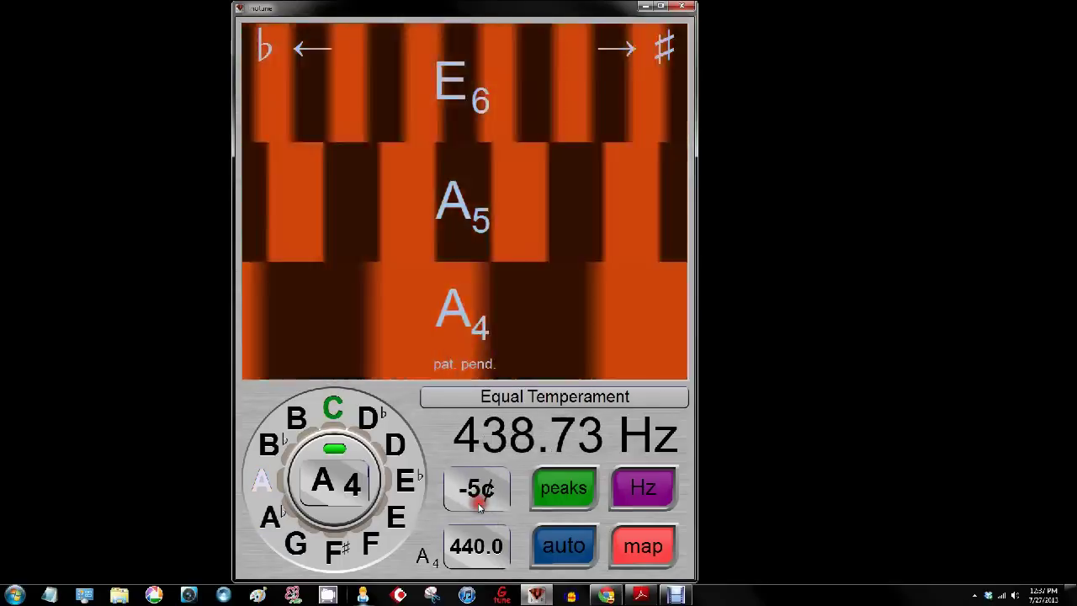
Bring the fine adjustment of the base pitch back to 0 cents
left_click(480, 474)
left_click(479, 473)
left_click(480, 473)
left_click(479, 473)
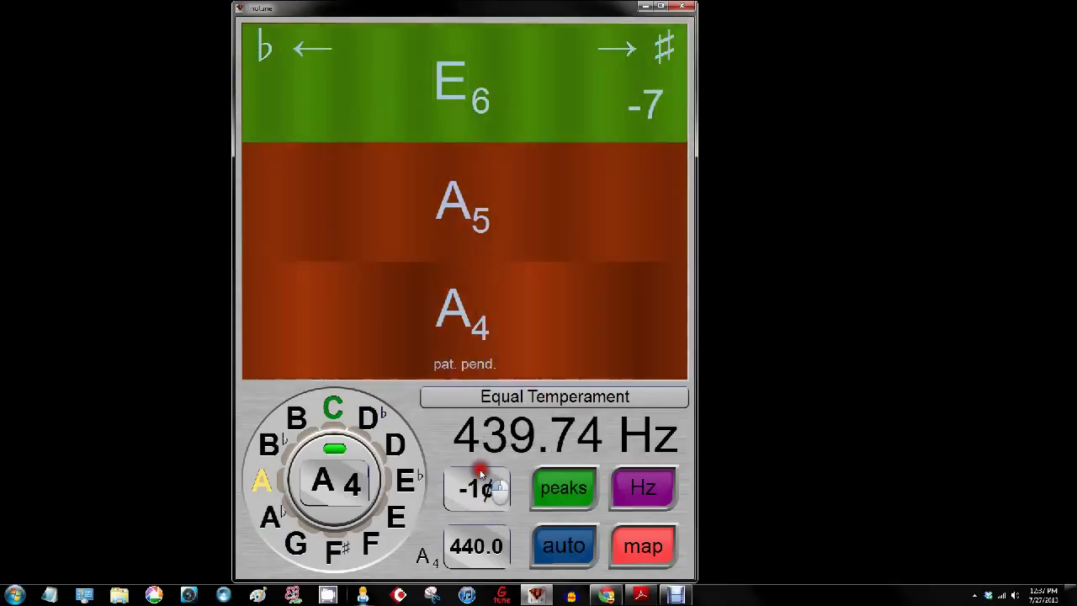
left_click(481, 473)
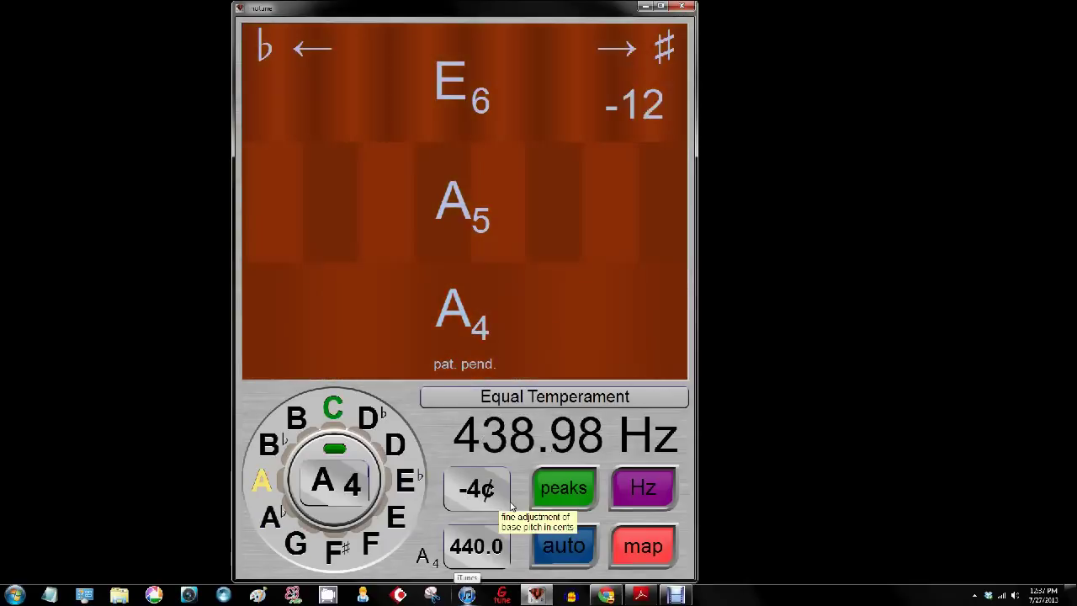
scroll(511, 505, "up", 5)
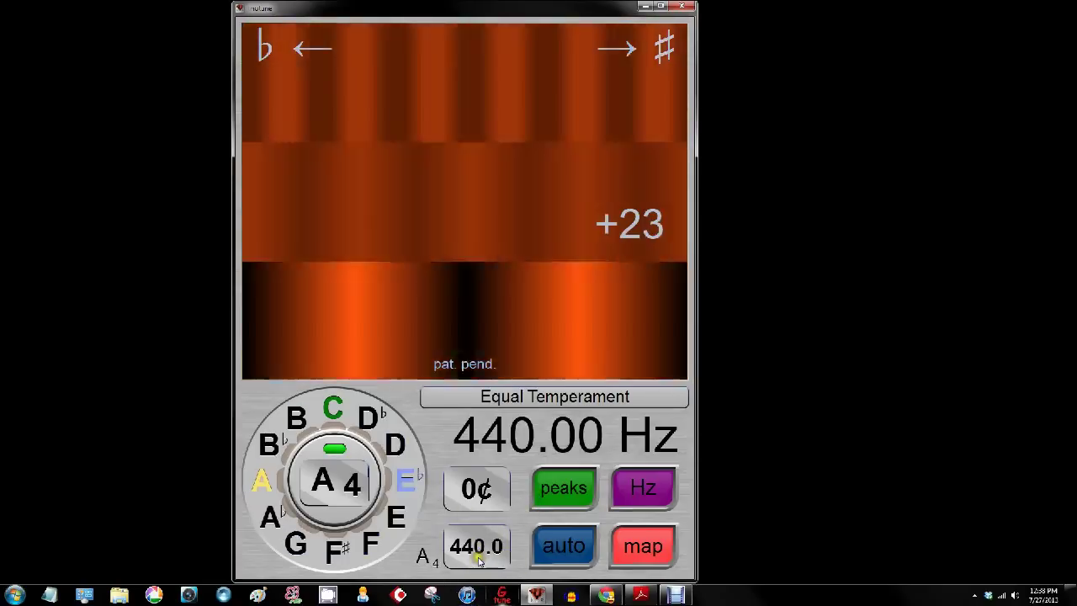
Set the A4 reference pitch to 432.0 Hz
scroll(477, 559, "down", 2)
scroll(478, 555, "down", 1)
scroll(479, 534, "up", 7)
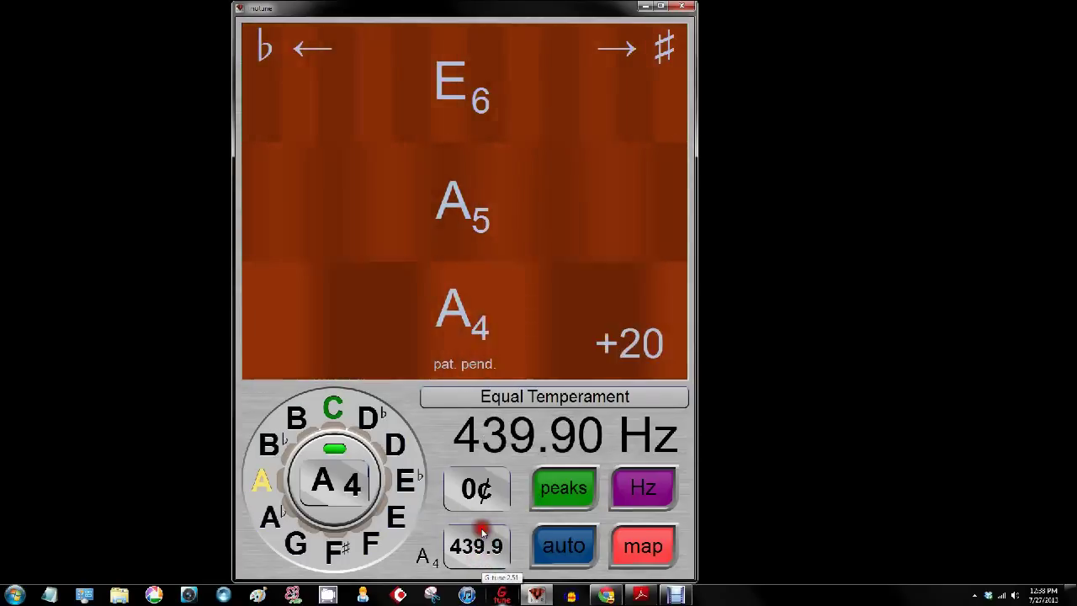
scroll(479, 538, "down", 10)
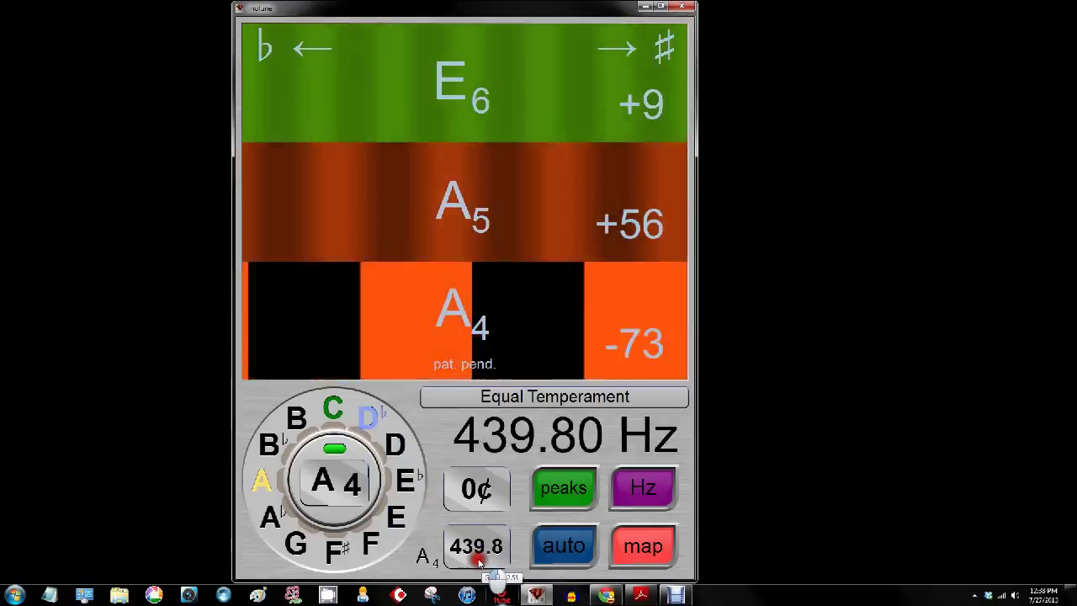
scroll(477, 560, "down", 8)
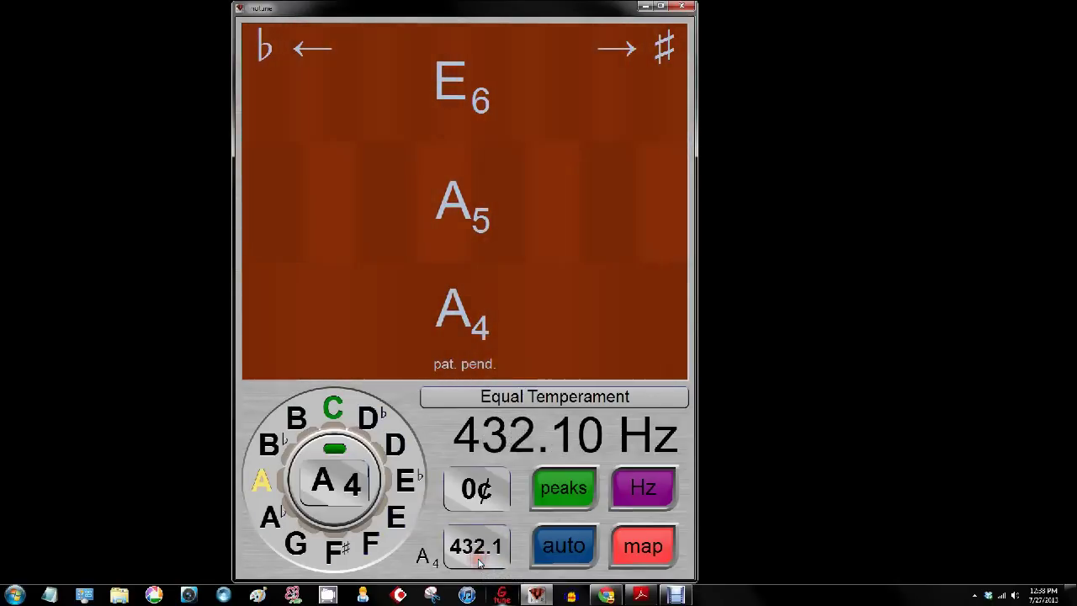
scroll(478, 559, "down", 1)
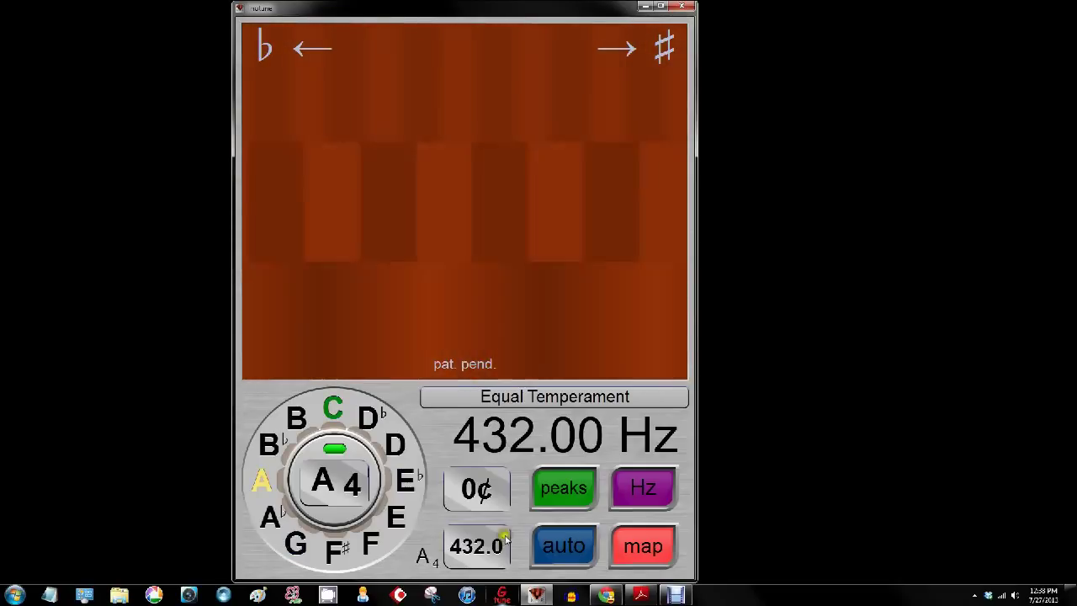
Restore the A4 reference pitch to 440.0 Hz
left_click_drag(505, 542, 520, 531)
scroll(520, 531, "down", 3)
scroll(519, 531, "up", 20)
scroll(520, 531, "up", 20)
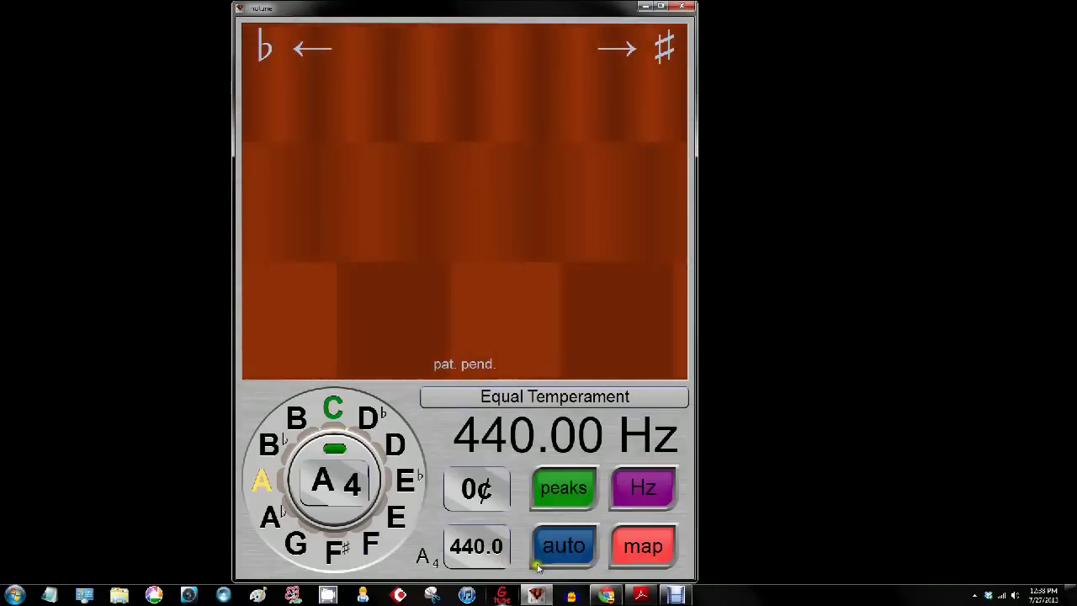
Show the peaks graph over the strobe bands twice, hiding it again each time
left_click(562, 489)
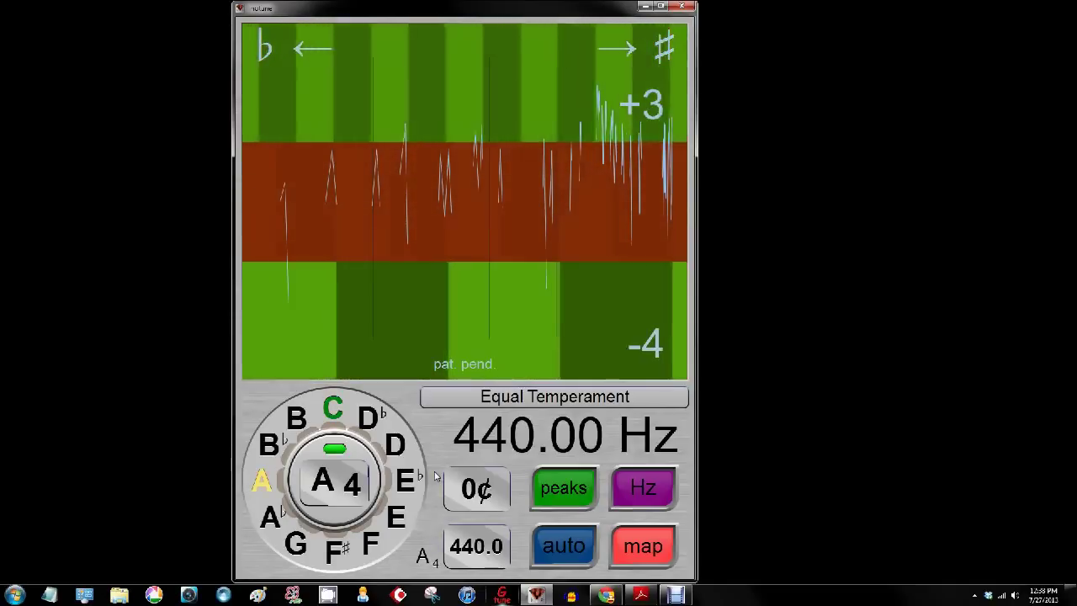
left_click(551, 496)
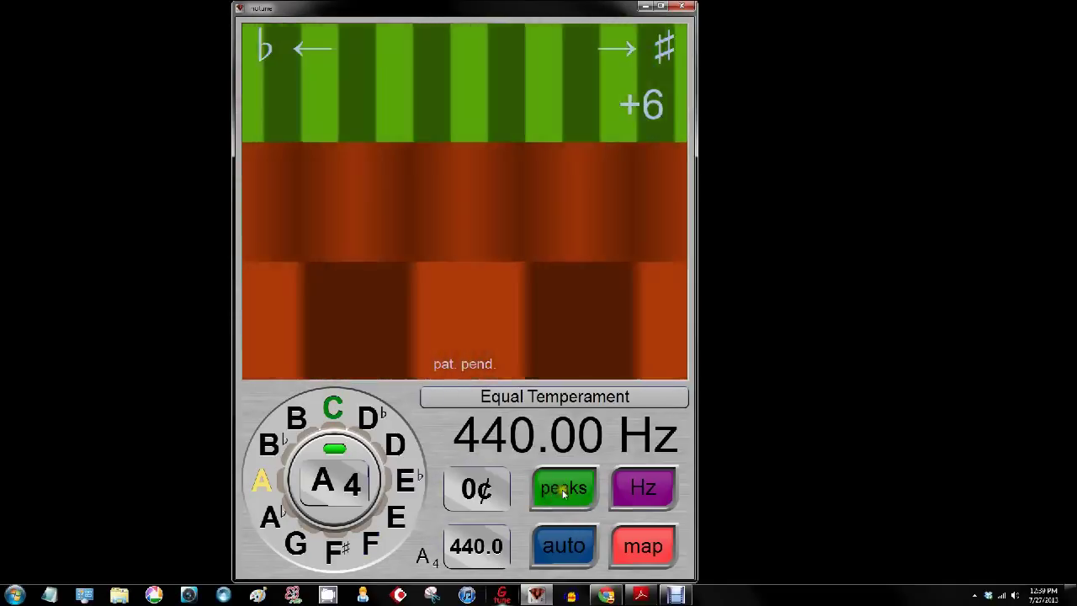
left_click(564, 494)
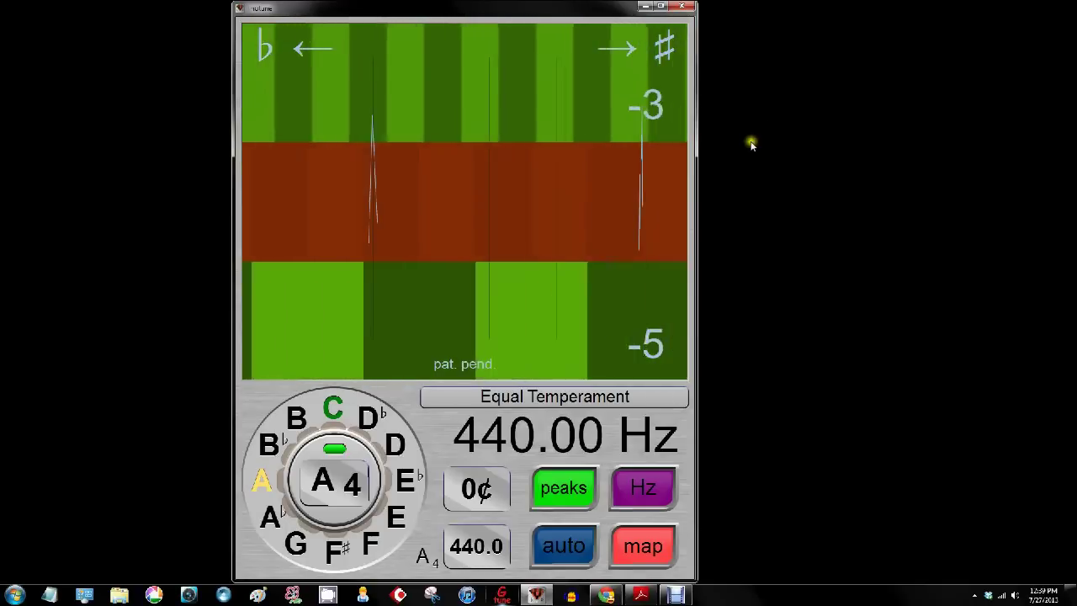
left_click(579, 496)
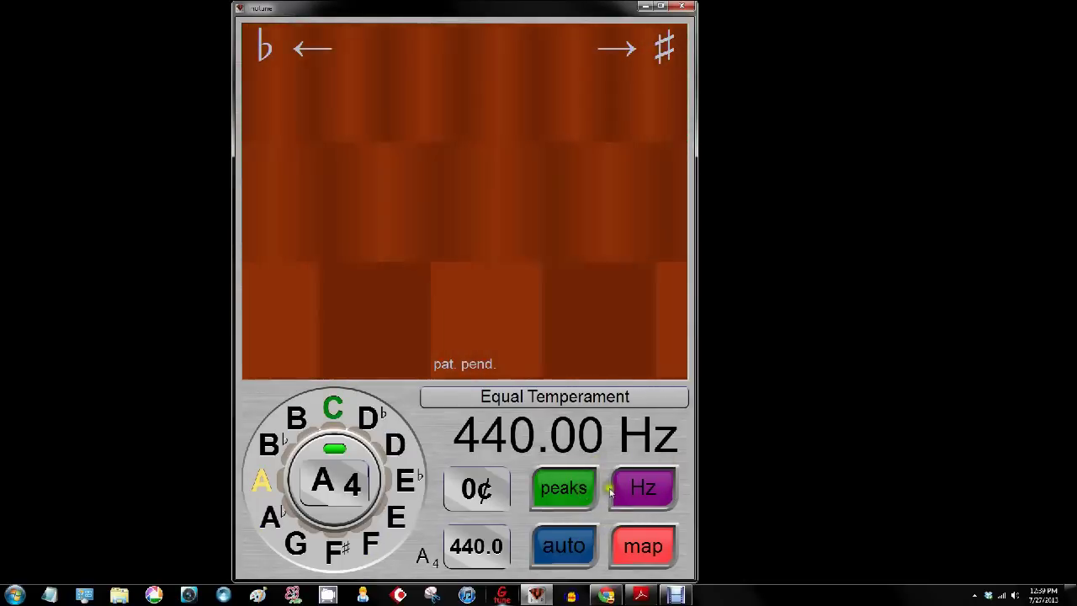
Switch the Hz display on and off twice, and turn strobe band mapping off and back on
left_click(637, 490)
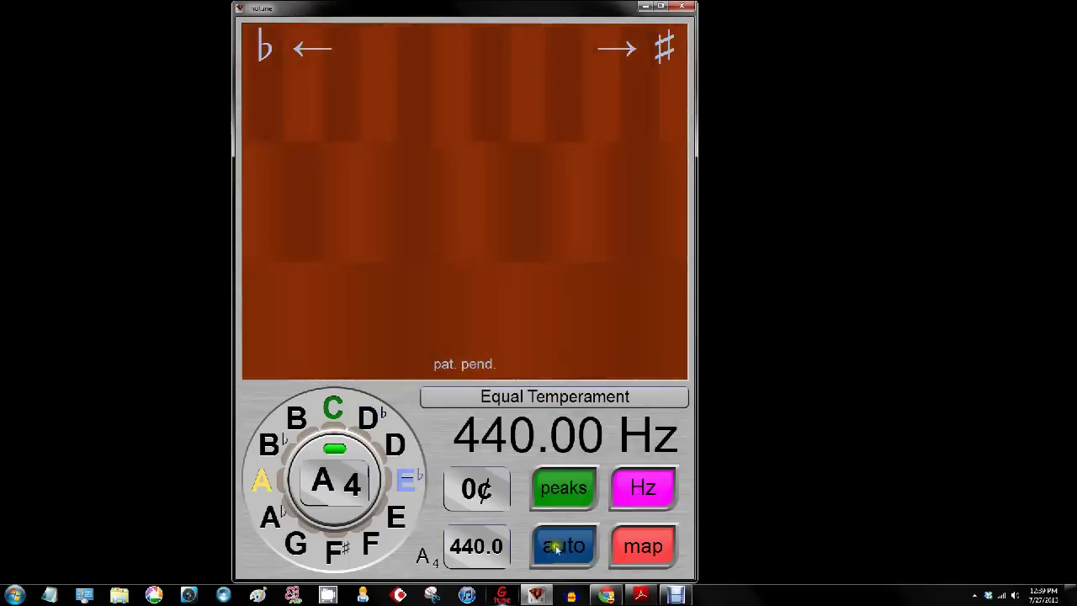
left_click(642, 487)
left_click(642, 487)
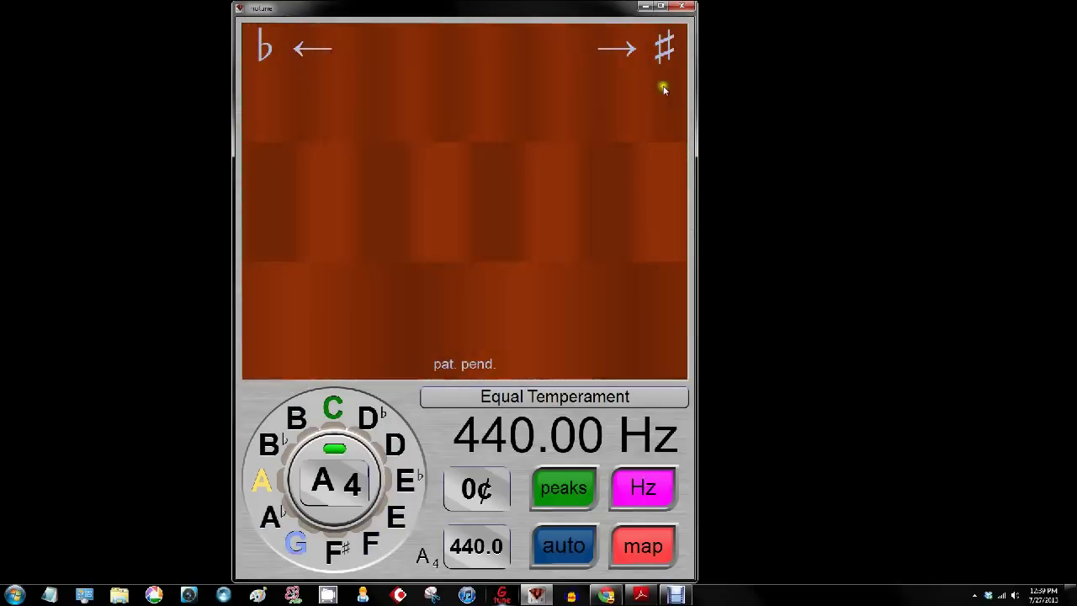
left_click(653, 488)
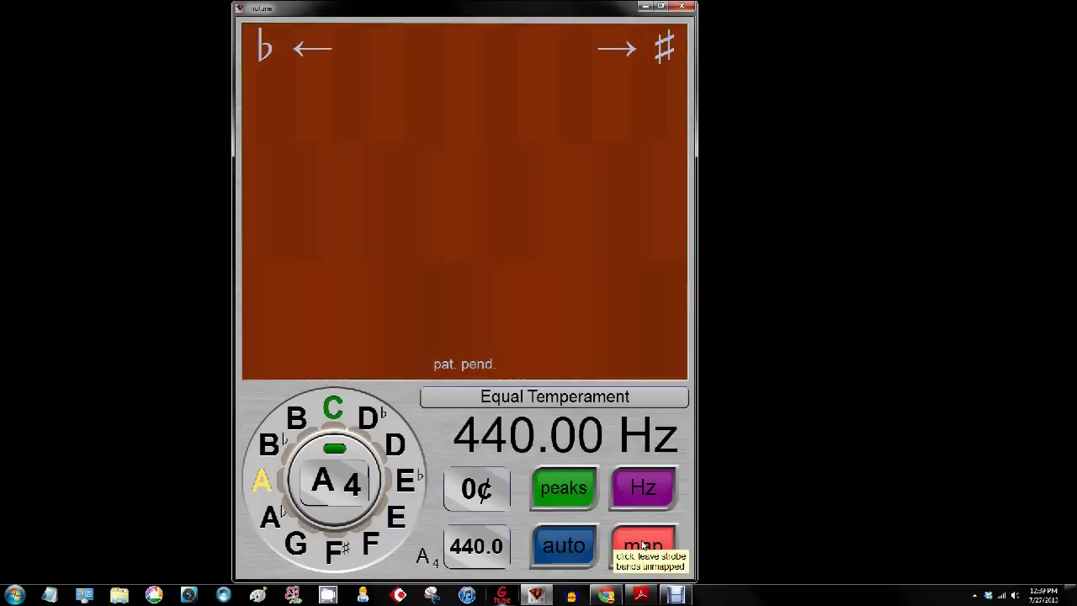
left_click(644, 546)
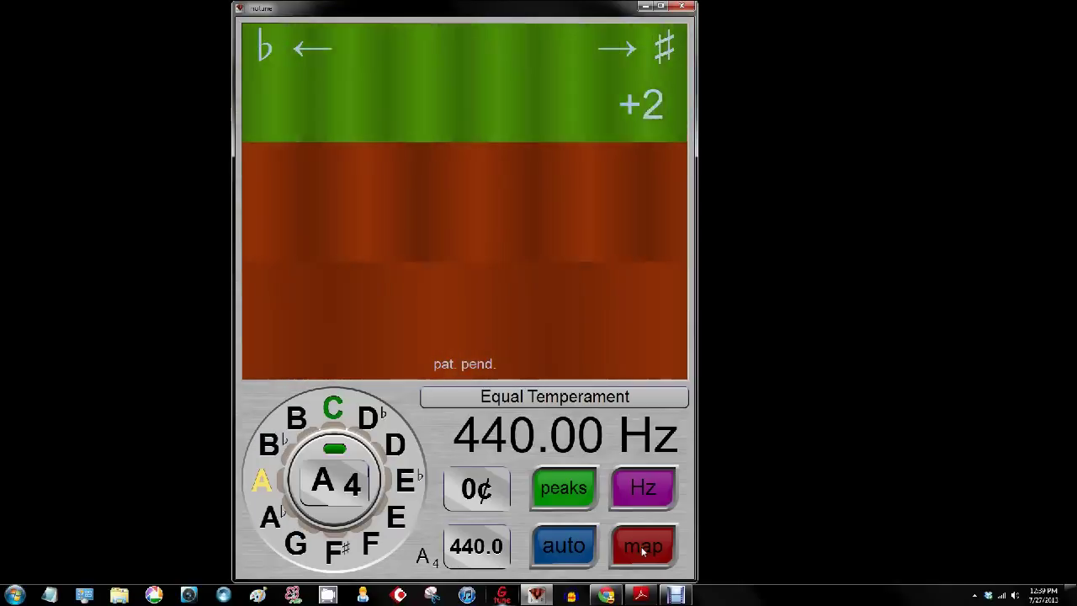
left_click(641, 547)
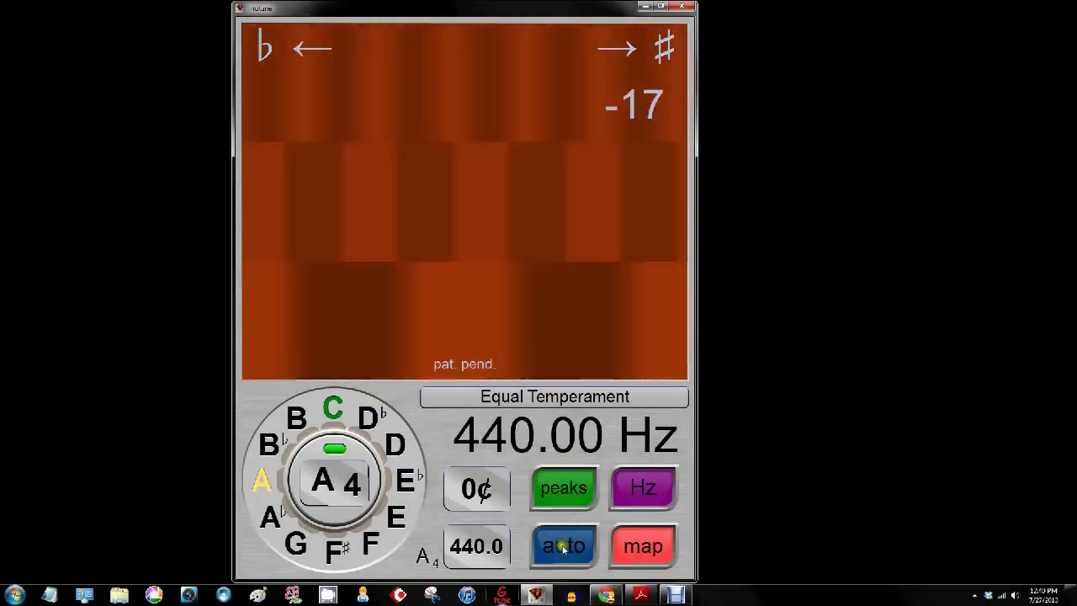
Turn automatic note detection on, switch it off, and turn it on again
left_click(559, 546)
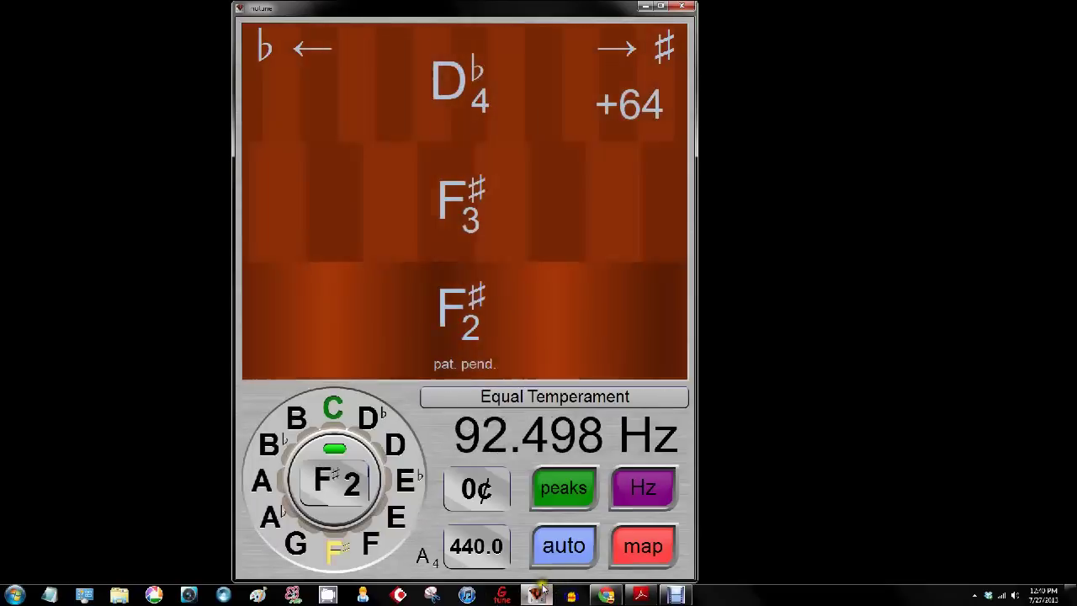
left_click(565, 545)
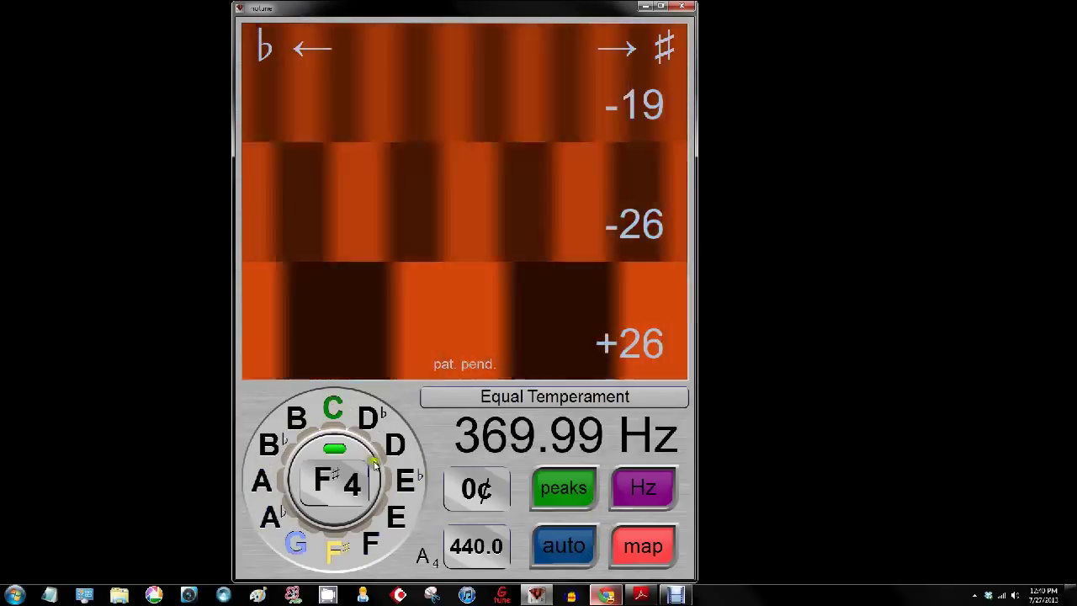
left_click(565, 556)
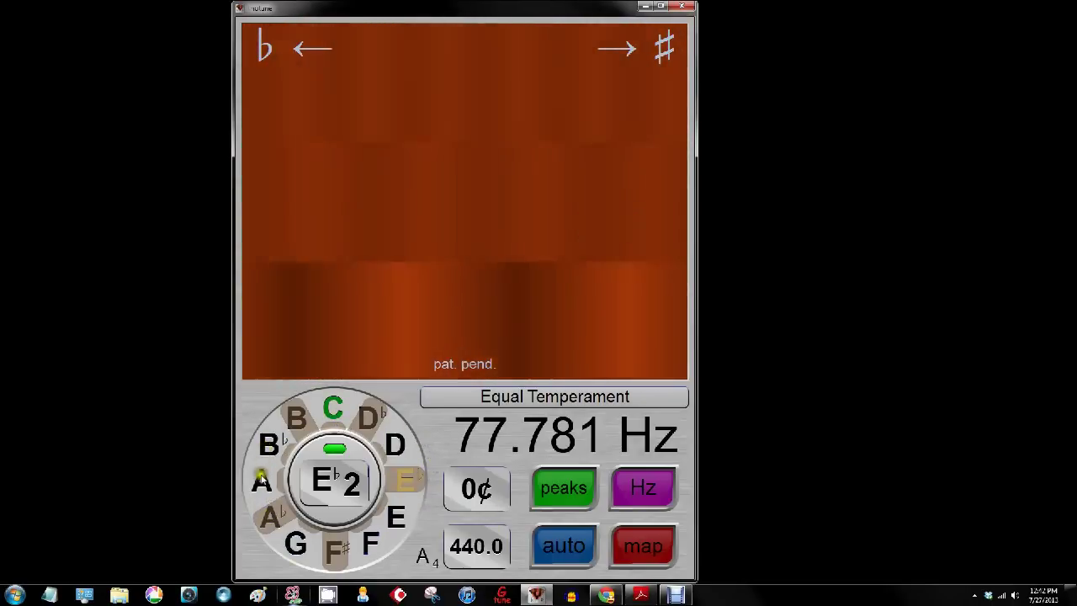
Set the target note to A in octave 4
left_click(261, 480)
left_click(341, 470)
left_click(341, 469)
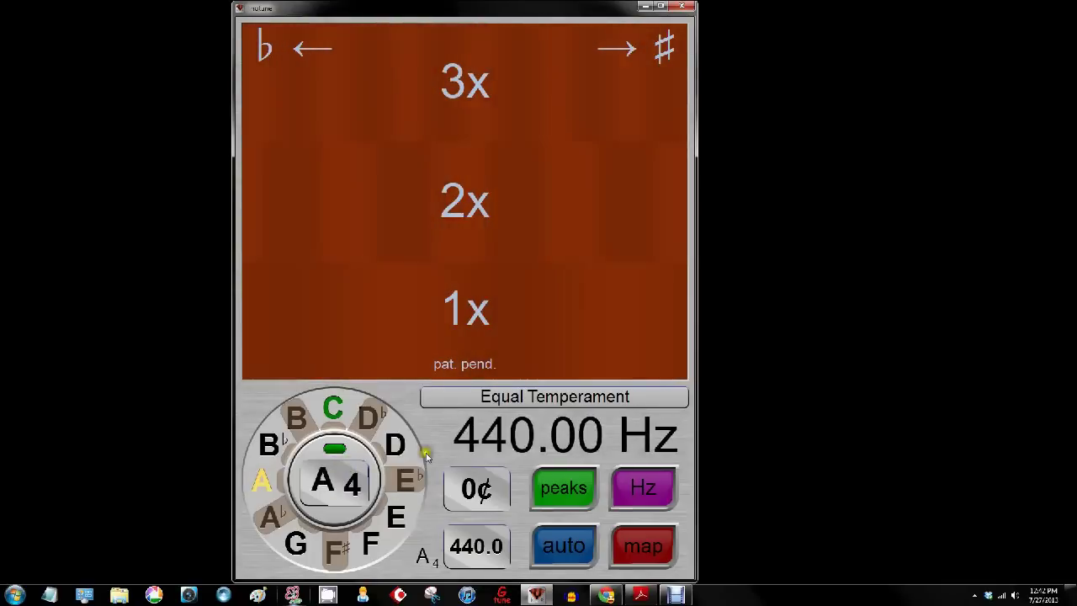
Step the target note up and down by semitones, ending on B♭ in octave 5
key("Up")
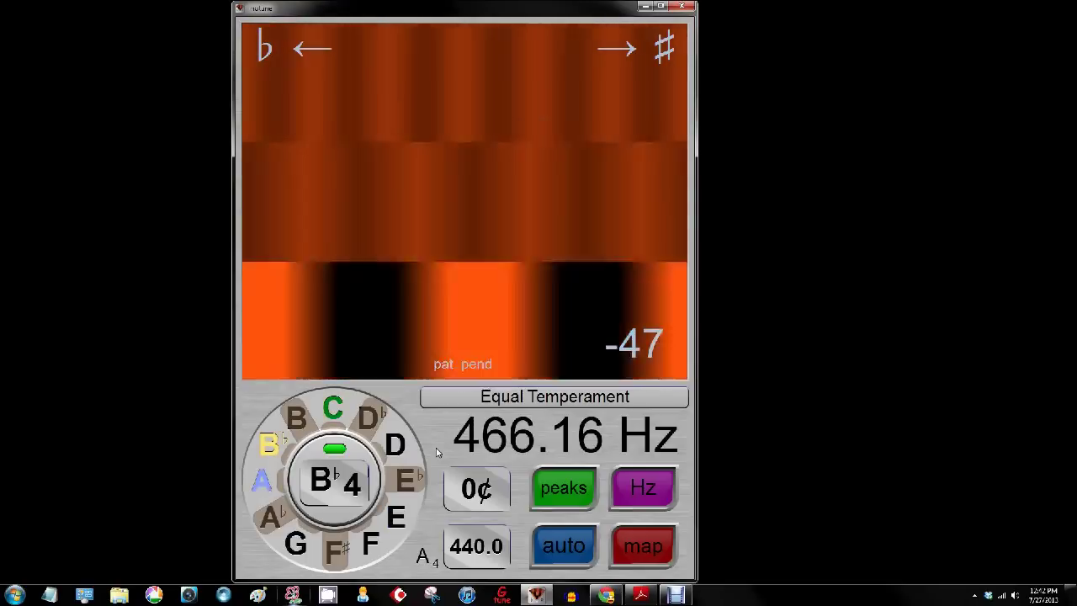
key("Up")
key("Up")
key("Down")
key("Down")
key("Up")
key("Up")
key("Up")
key("Up")
key("Up")
key("Up")
key("Up")
key("Up")
key("Up")
key("Up")
key("Up")
key("Up")
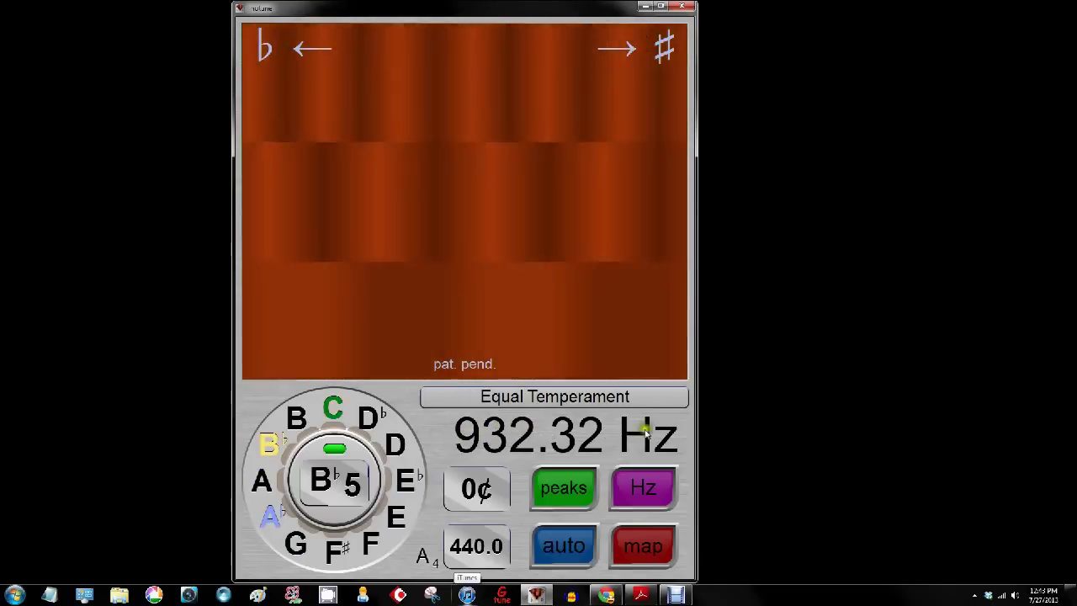
Flip the tuner to its rear panel and select the 2x, 1x and 3x strobe bands in turn, ending on 3x
left_click(522, 436)
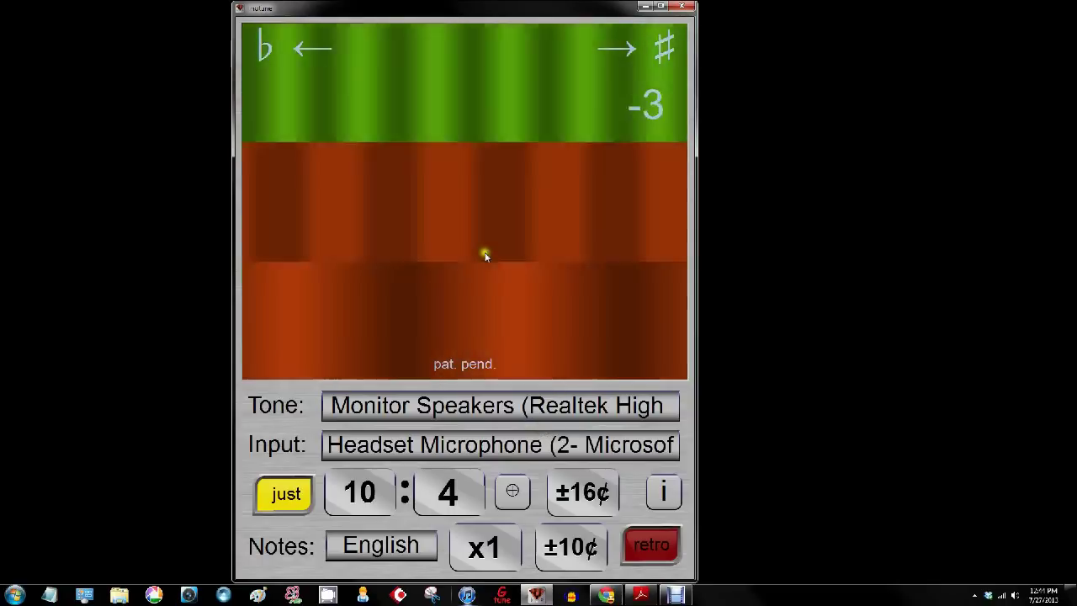
left_click(483, 224)
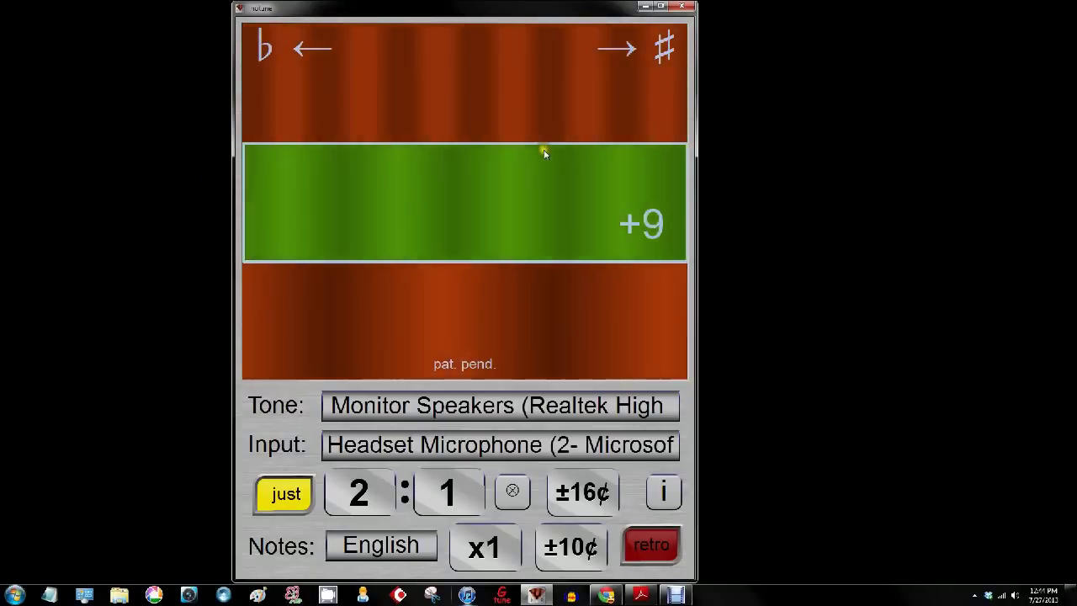
left_click(490, 101)
left_click(492, 174)
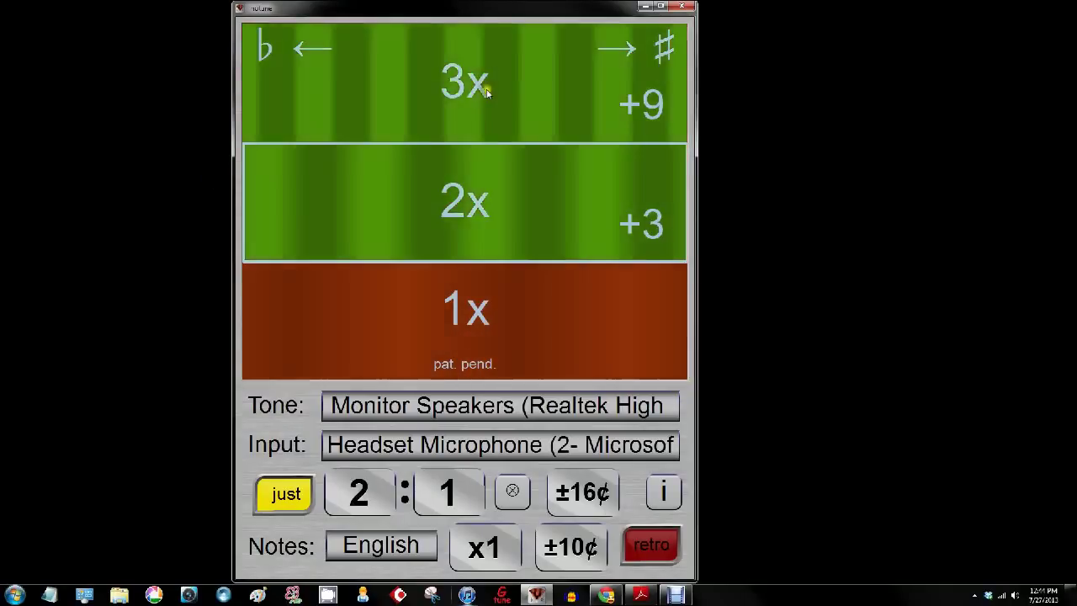
left_click(480, 84)
left_click(485, 181)
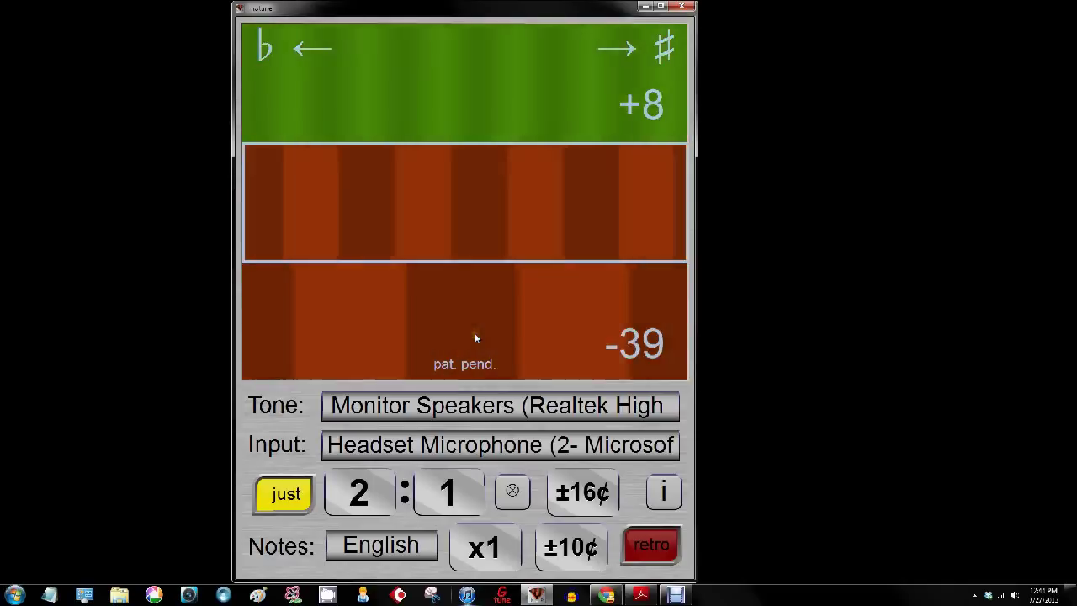
left_click(475, 332)
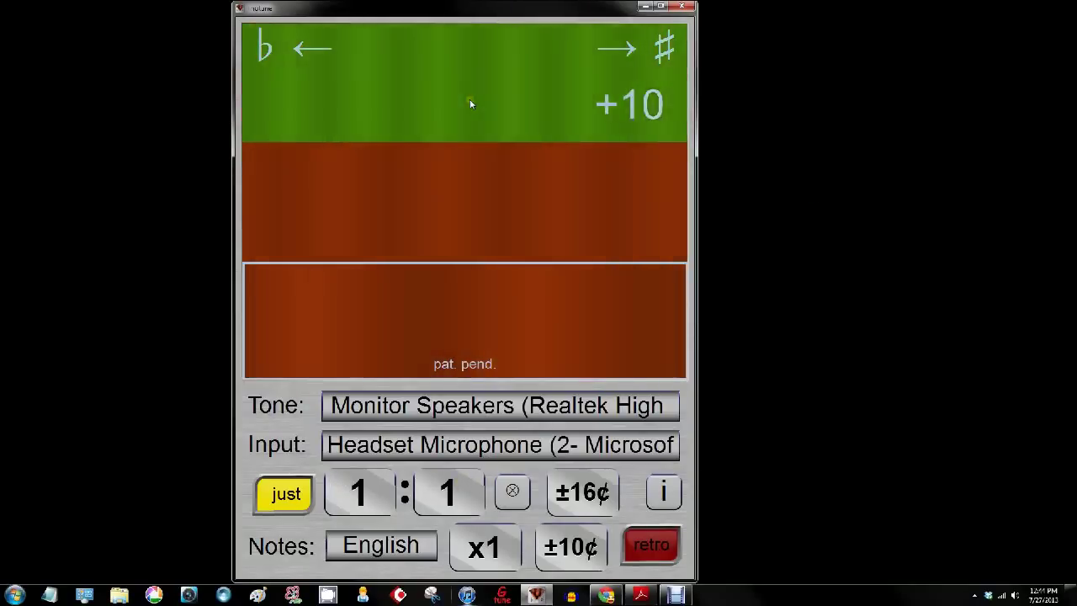
left_click(472, 93)
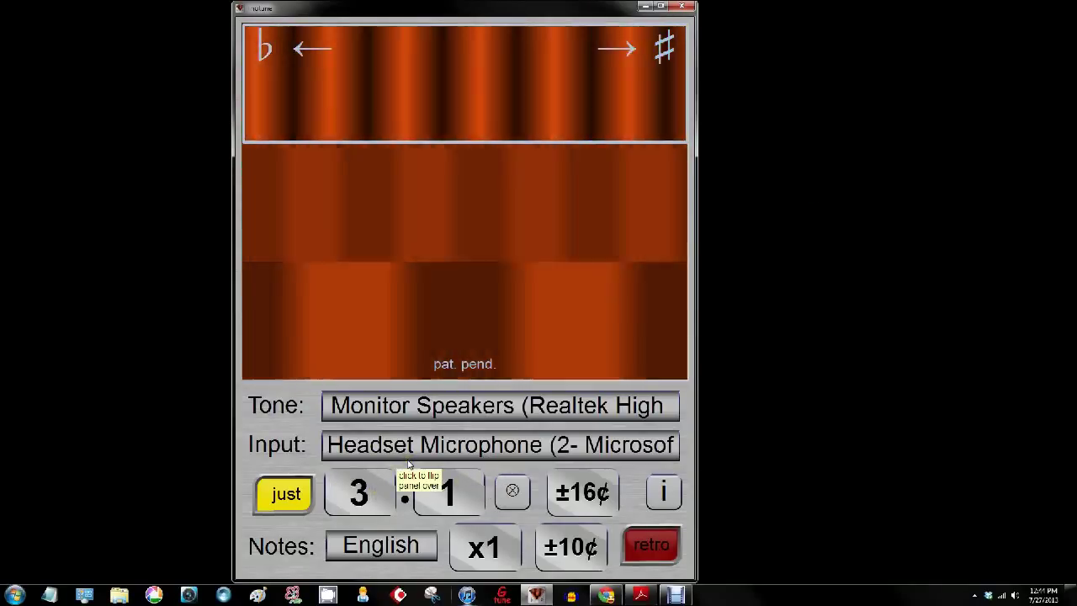
left_click(512, 237)
left_click(514, 132)
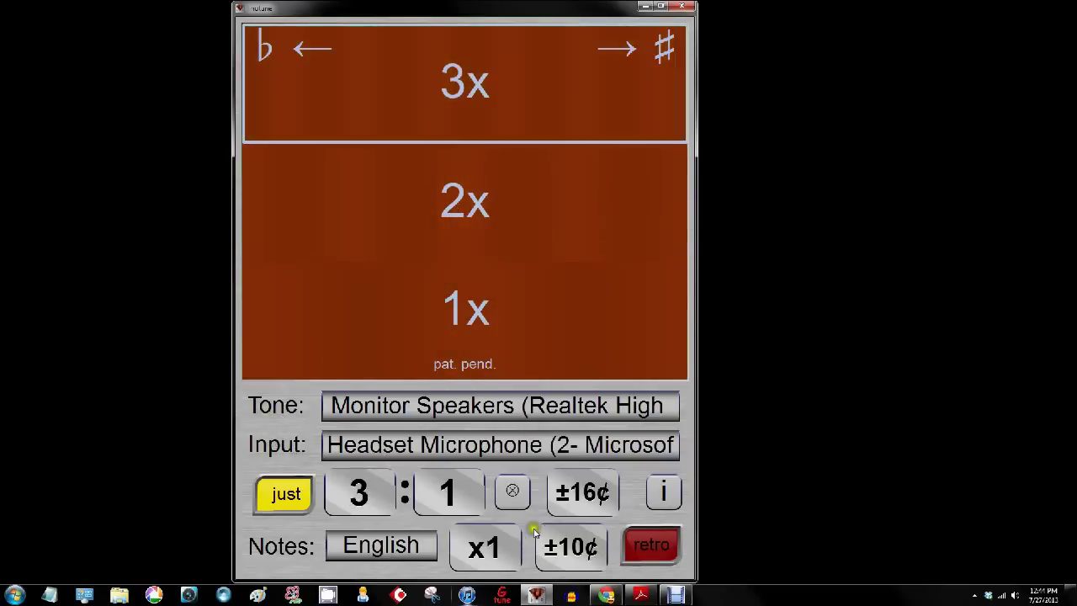
Remove strobe bands until only the 1:1 band is left, and select that band
left_click(512, 496)
left_click(513, 497)
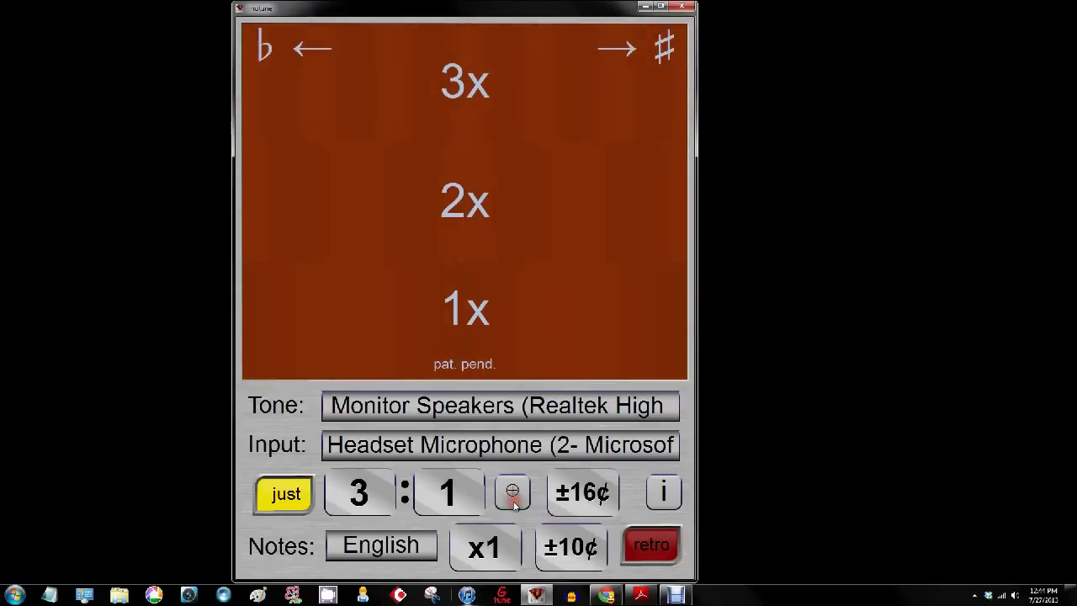
left_click(514, 497)
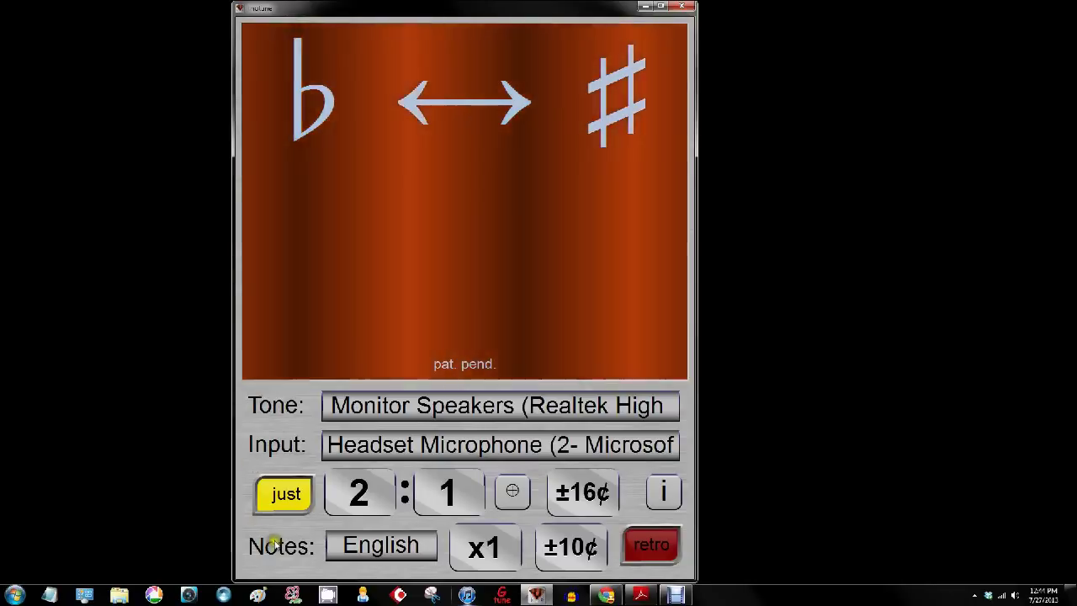
left_click(379, 502)
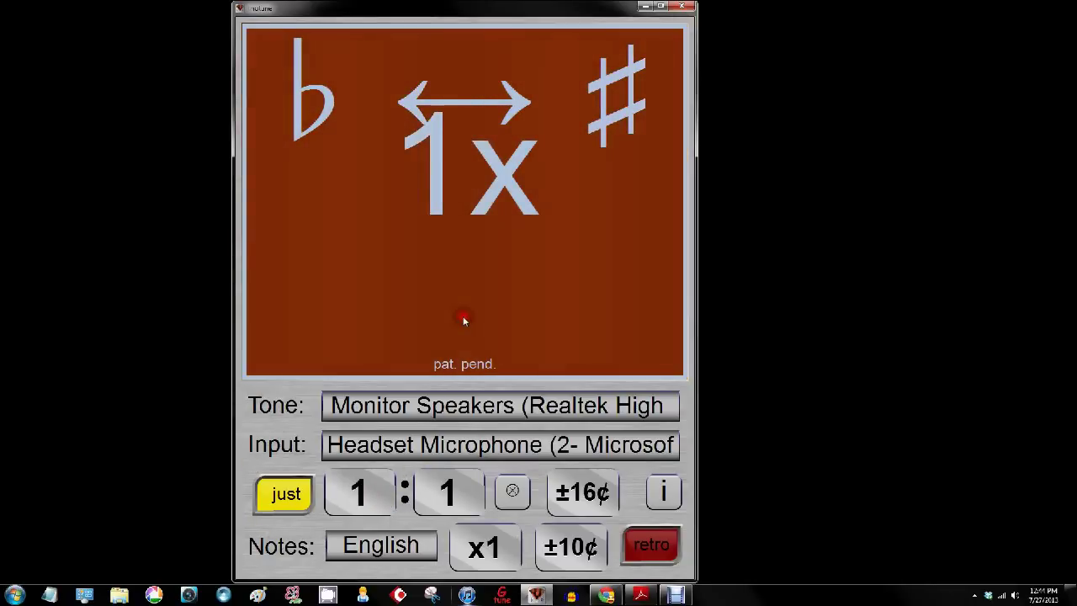
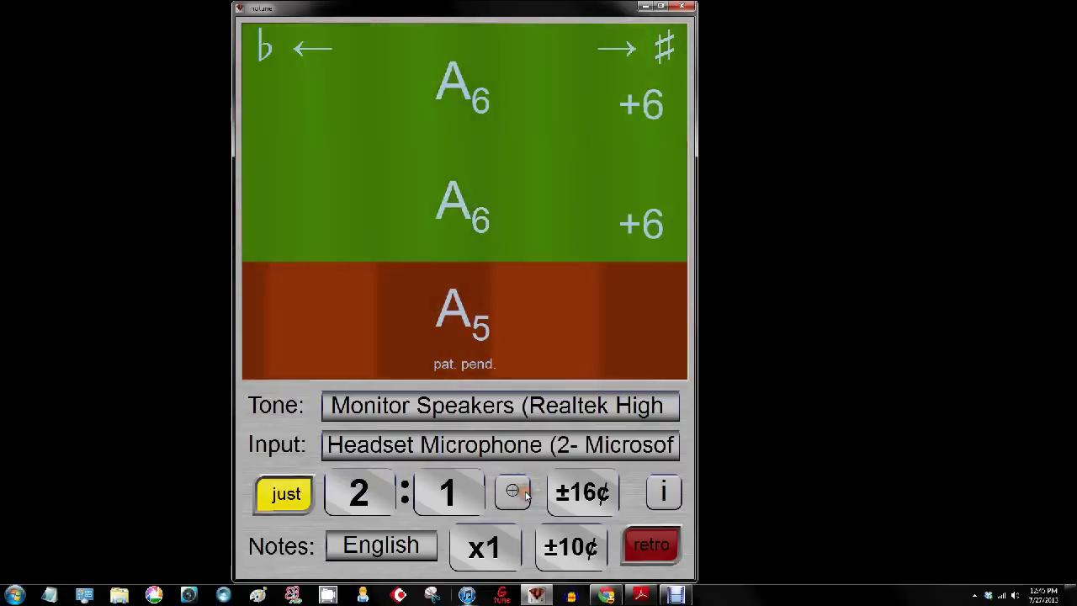
Set the uppermost strobe band's ratio to 3:1 and add a fourth band
left_click(517, 89)
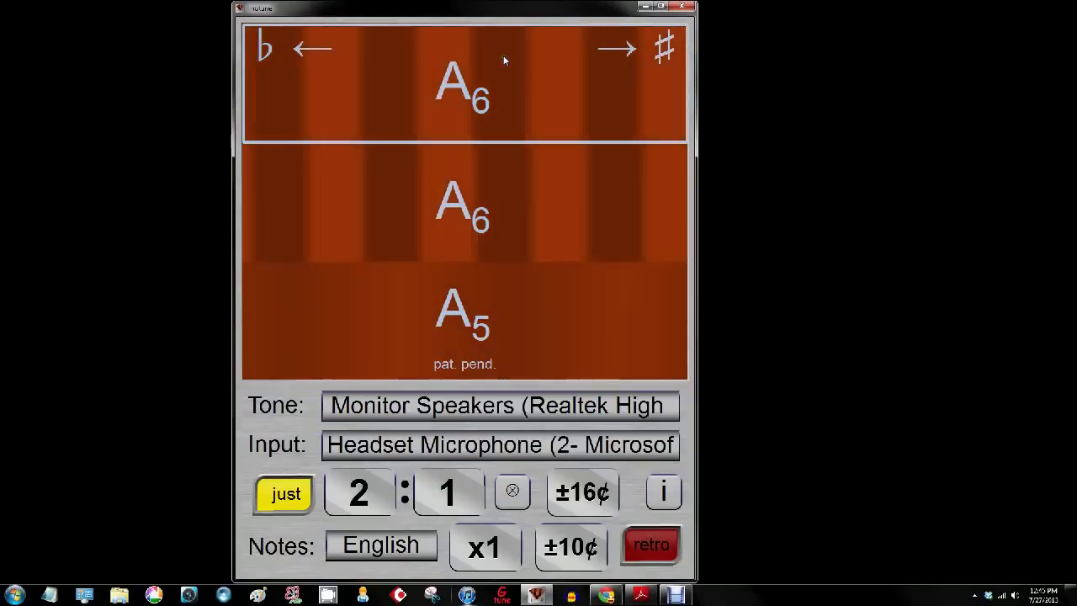
left_click(361, 477)
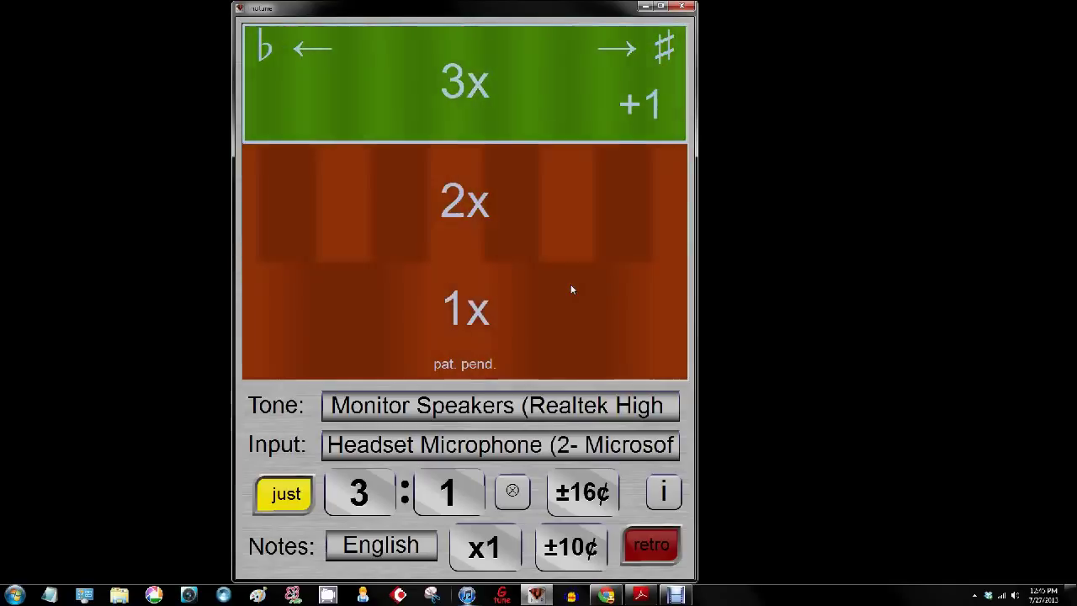
left_click(513, 493)
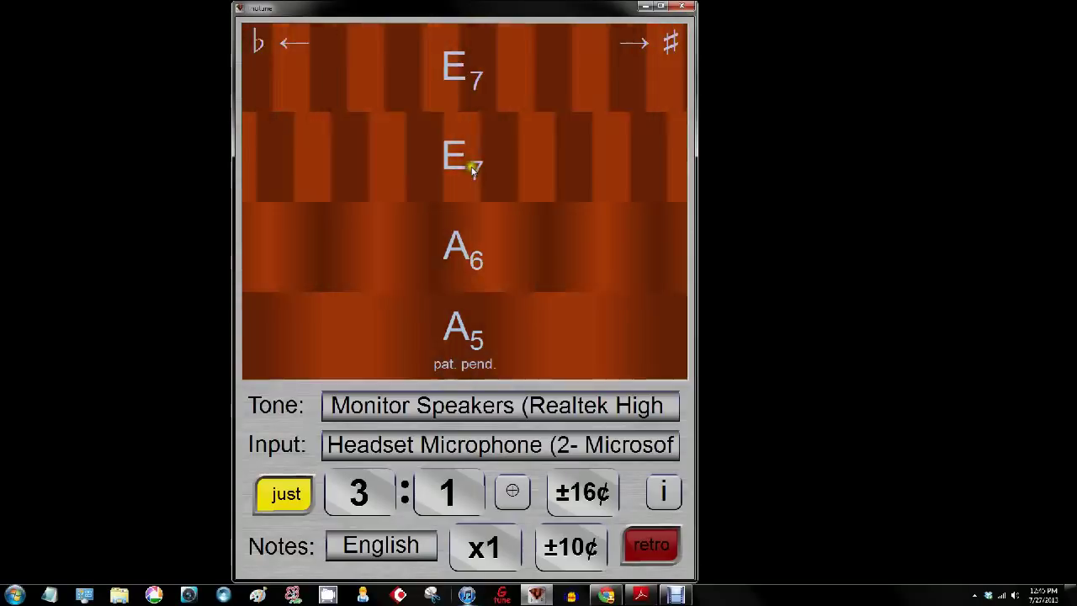
Set the second strobe band from the top to a 4:1 ratio, and delete and re-add it above the 3:1 band
left_click(474, 172)
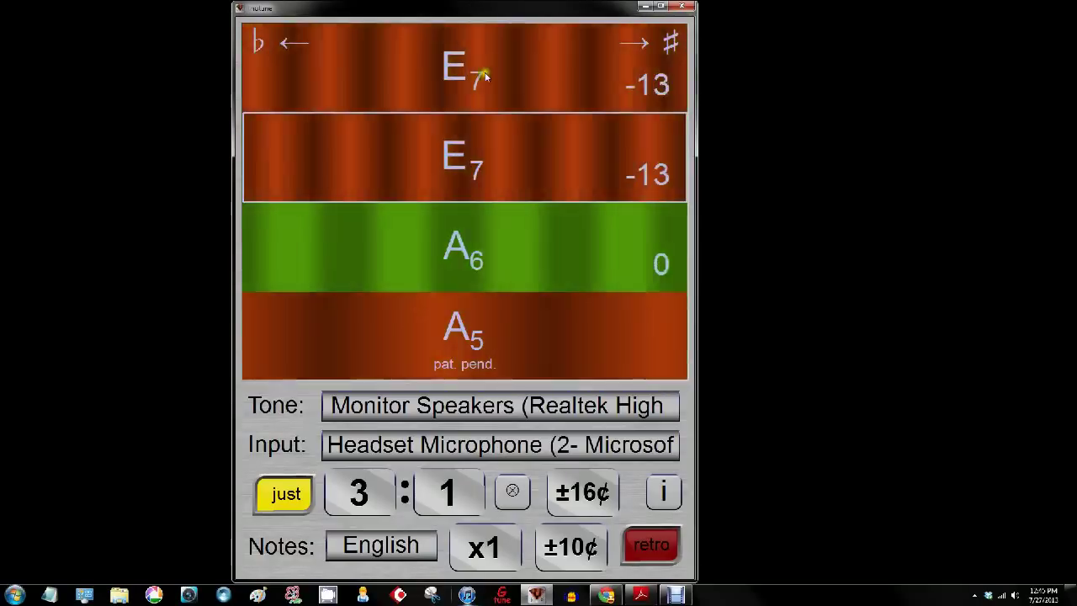
left_click(363, 477)
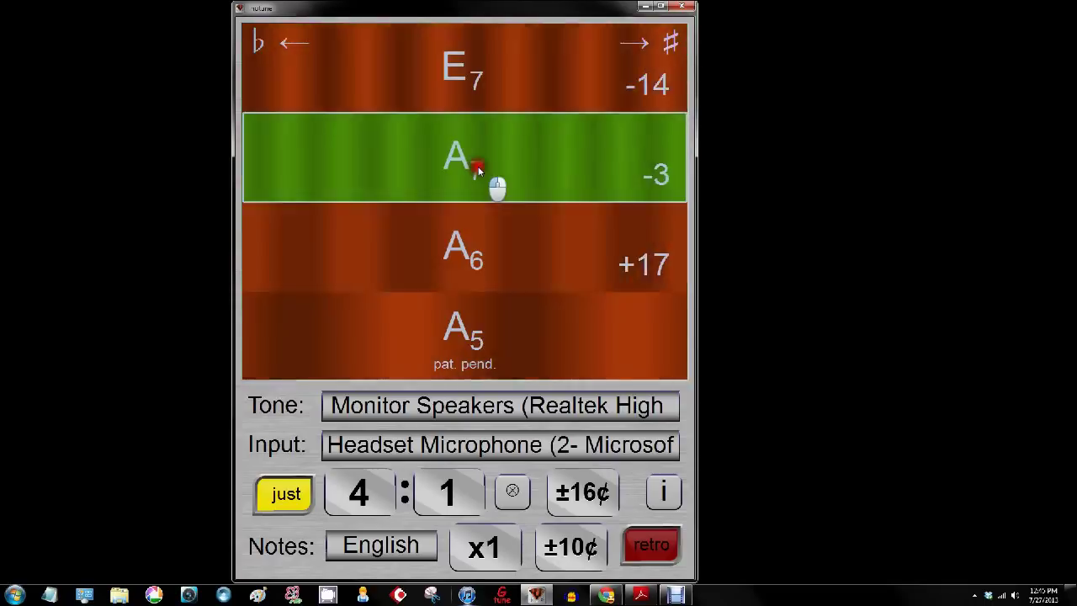
left_click(514, 496)
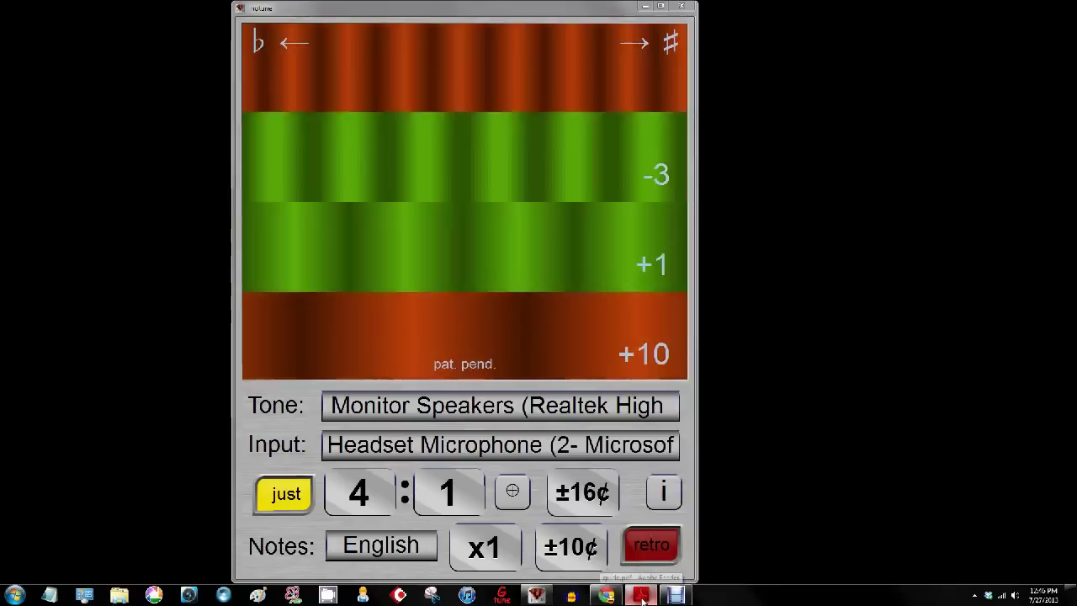
Switch to the guide PDF in Adobe Reader and look through its keyboard controls section and common just intonation ratios table
left_click(641, 595)
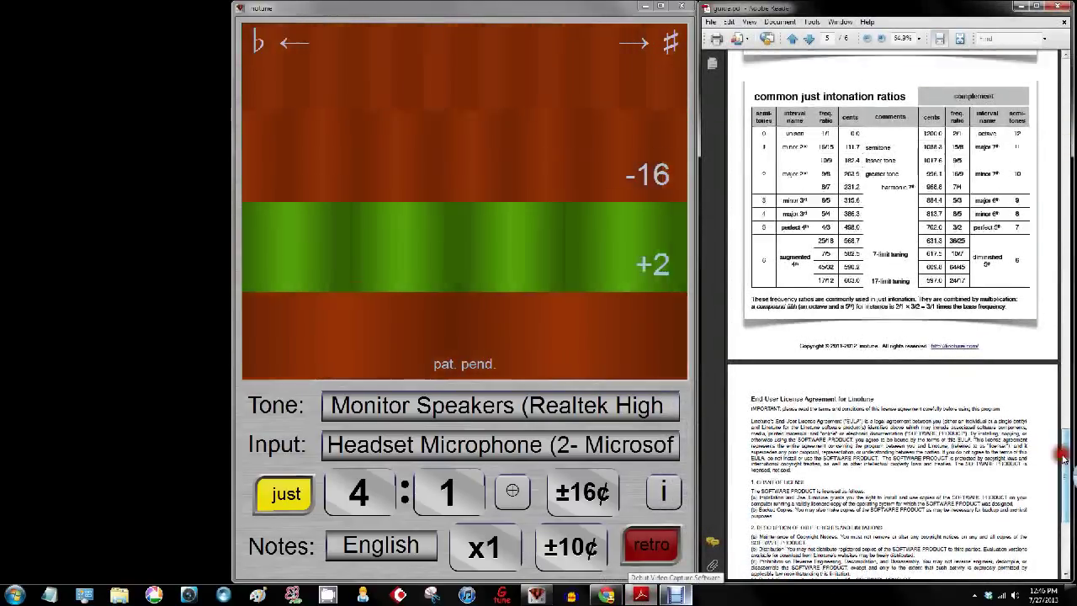
left_click_drag(1059, 449, 1064, 217)
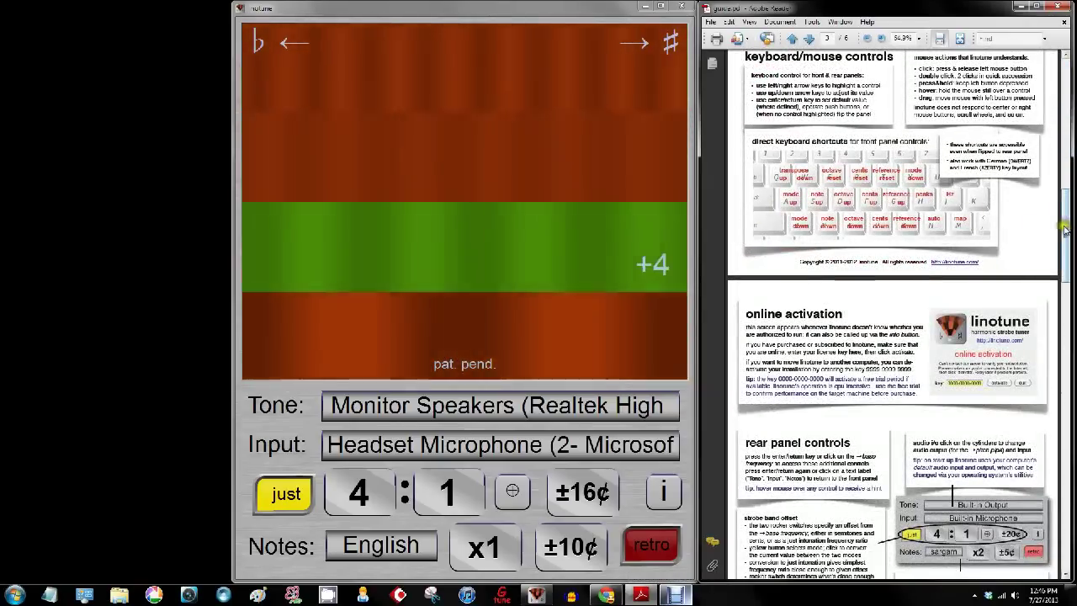
left_click_drag(1064, 214, 1068, 443)
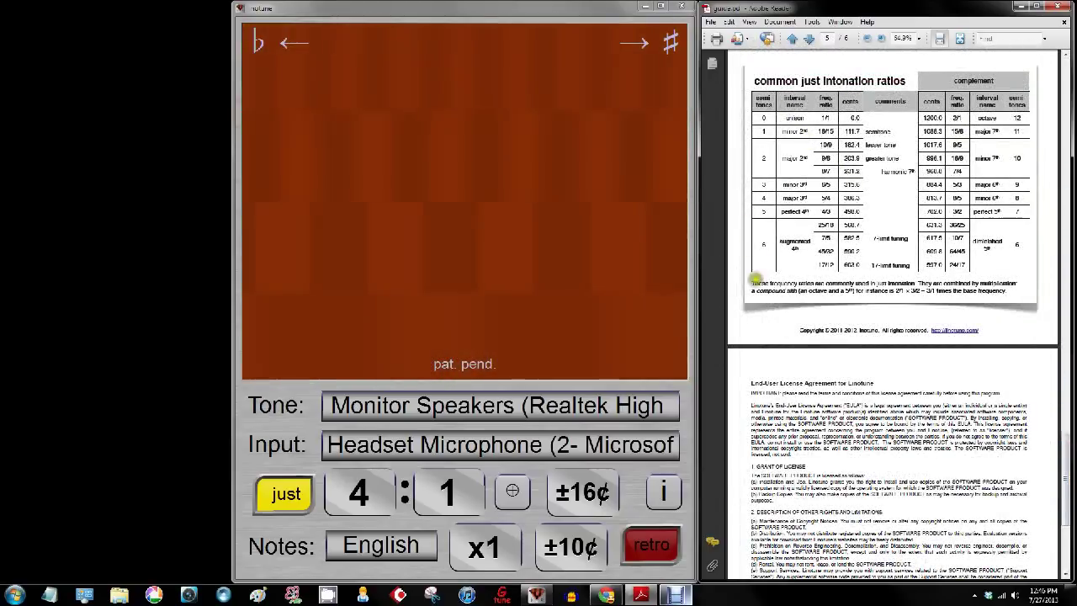
Return to the Linotune window and select the 3:1 E7 and 4:1 A7 strobe bands alternately, ending on A7
left_click(410, 183)
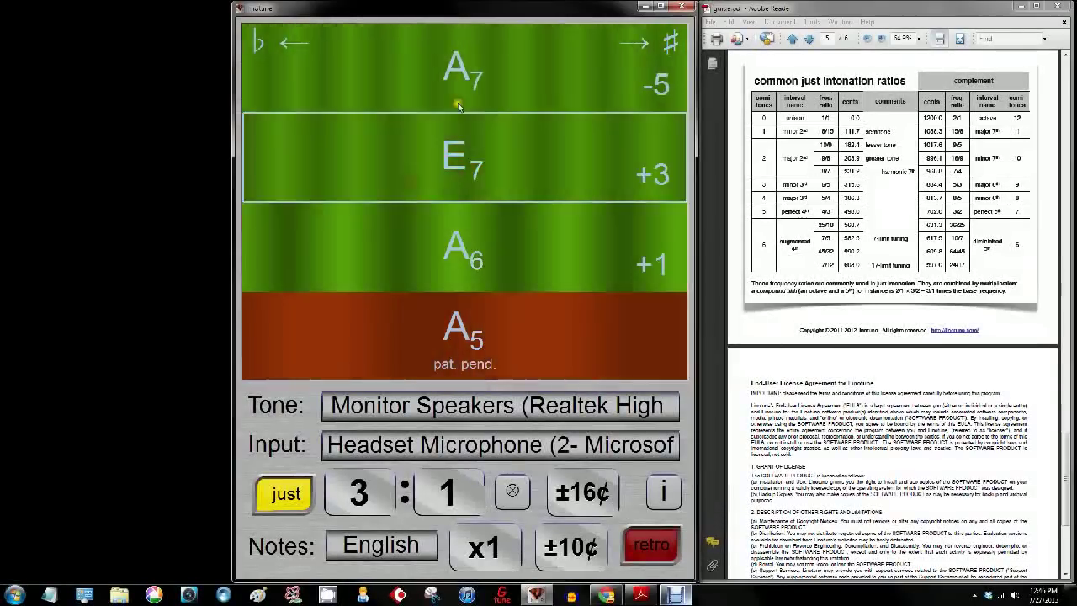
left_click(458, 105)
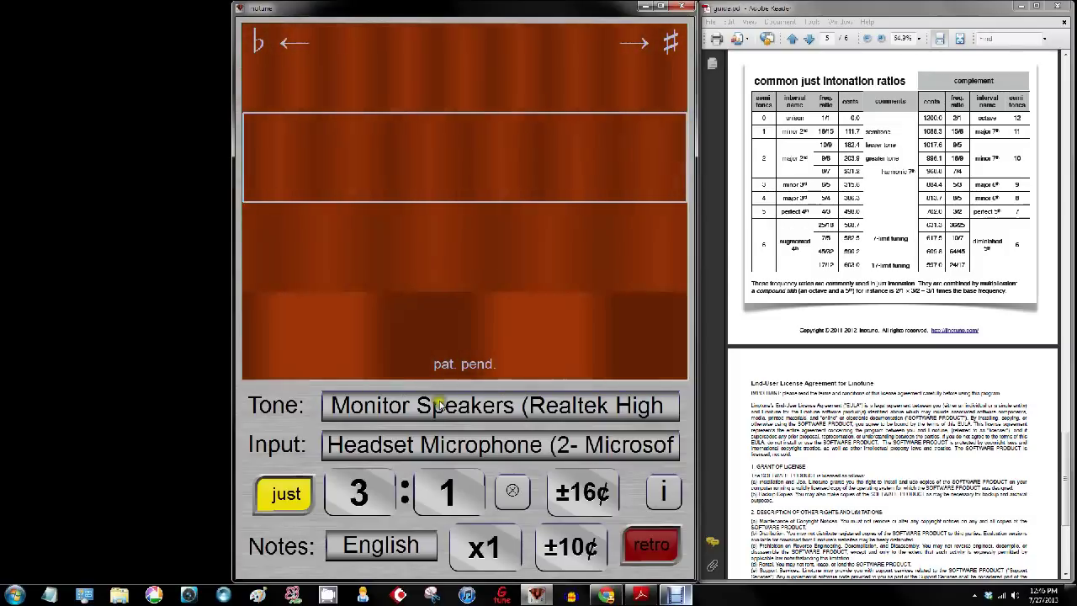
left_click(475, 173)
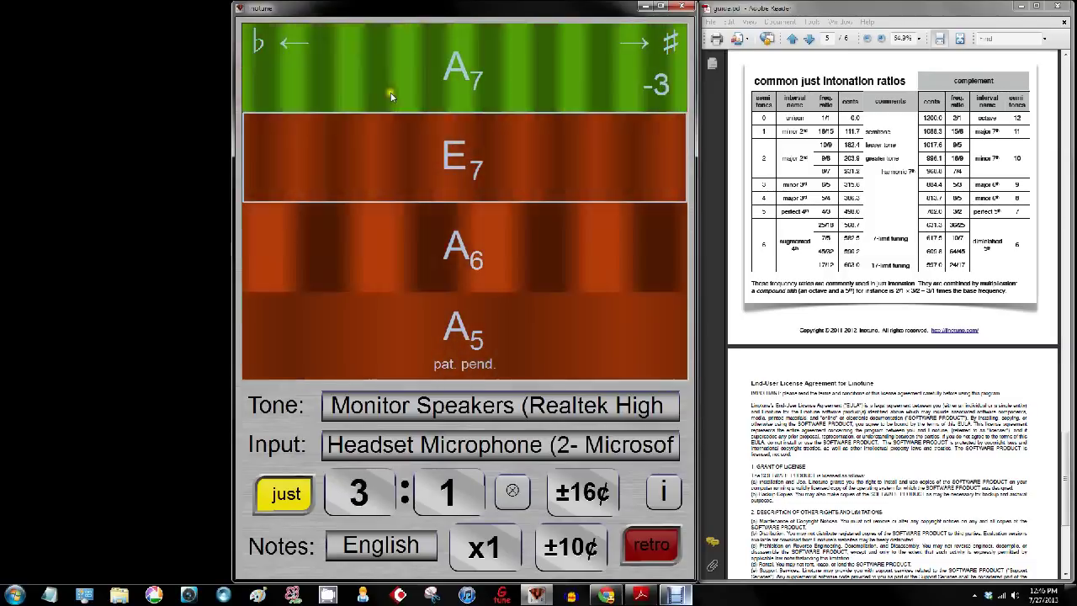
left_click(486, 82)
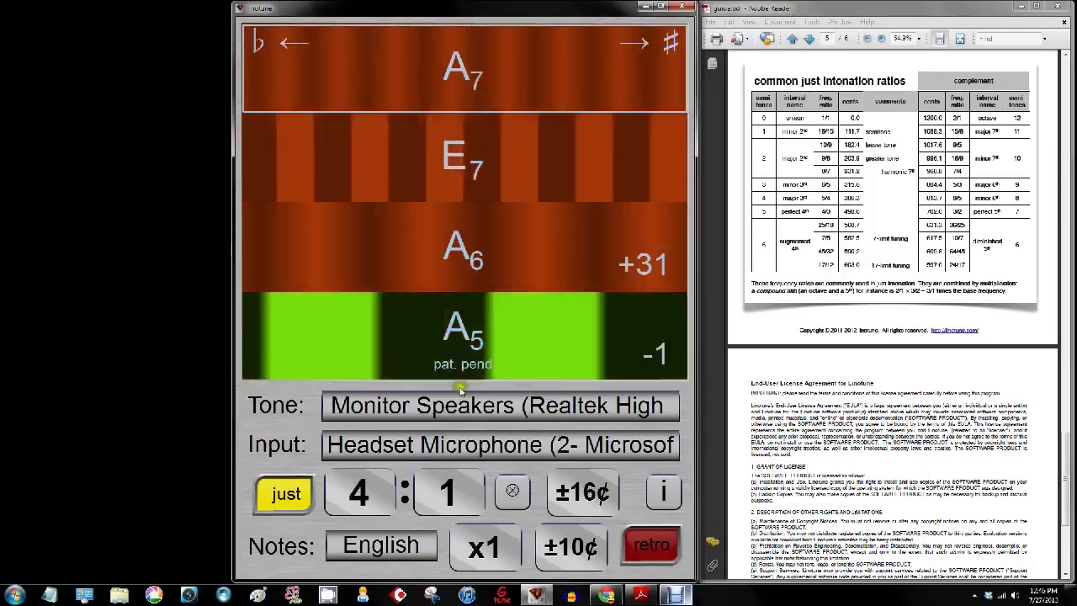
Delete the 4:1 A7 strobe band, and highlight the major third's 5/4 ratio in the guide's just intonation table
left_click(512, 493)
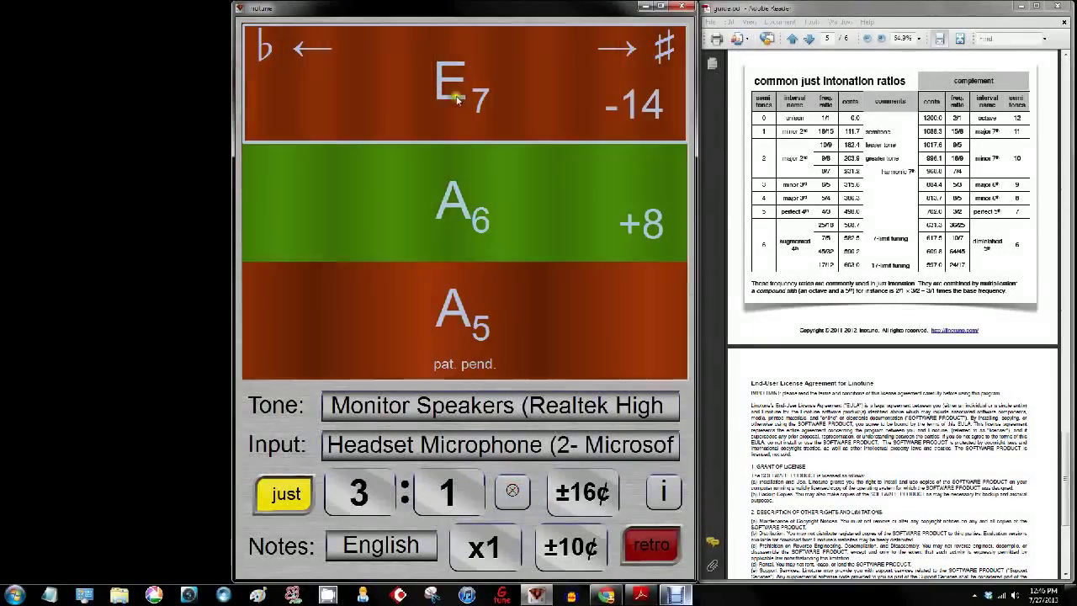
left_click(486, 115)
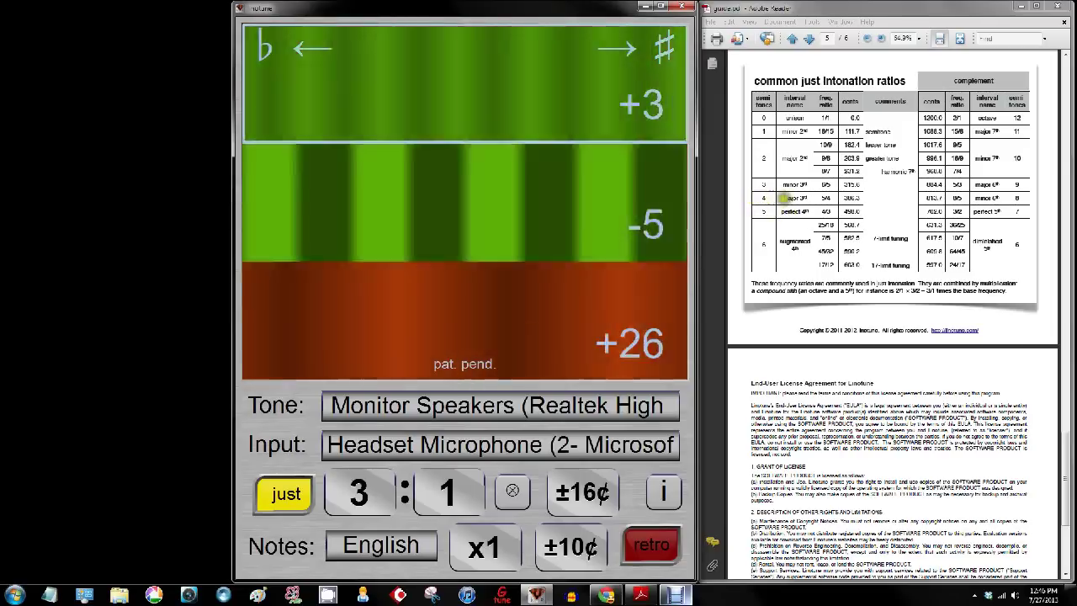
left_click(825, 199)
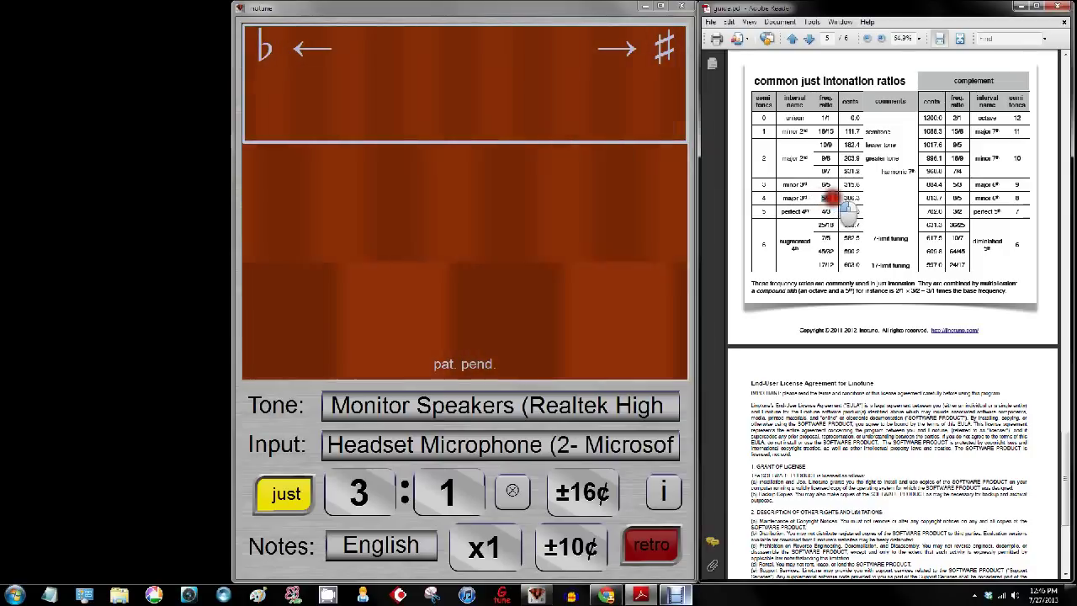
Return to the Linotune window and try to set a 5:4 ratio while no strobe band is selected
left_click(489, 62)
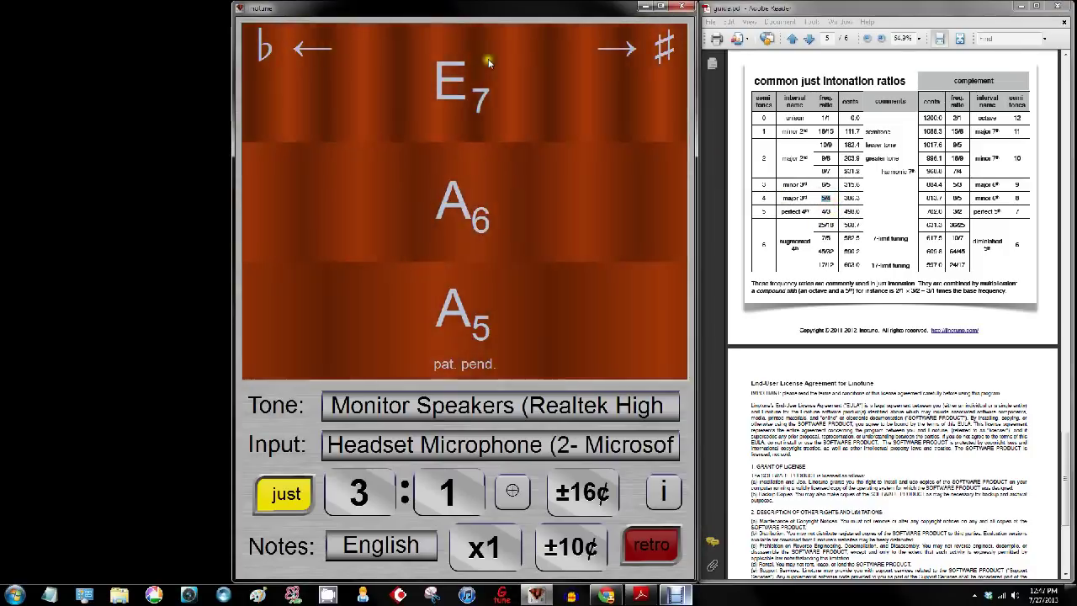
left_click(357, 481)
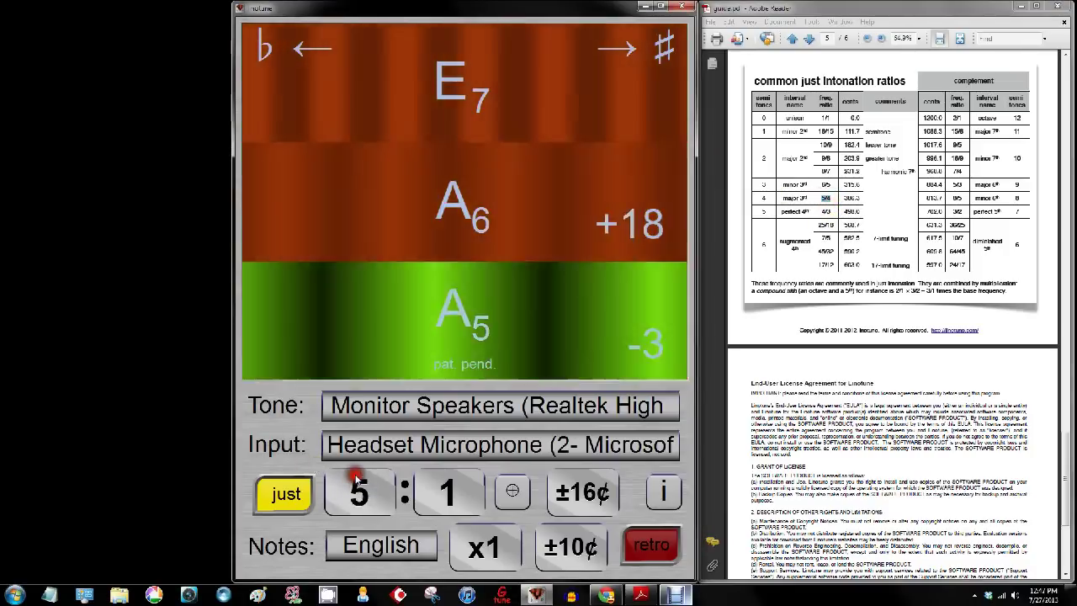
left_click(447, 484)
left_click(446, 483)
left_click(446, 484)
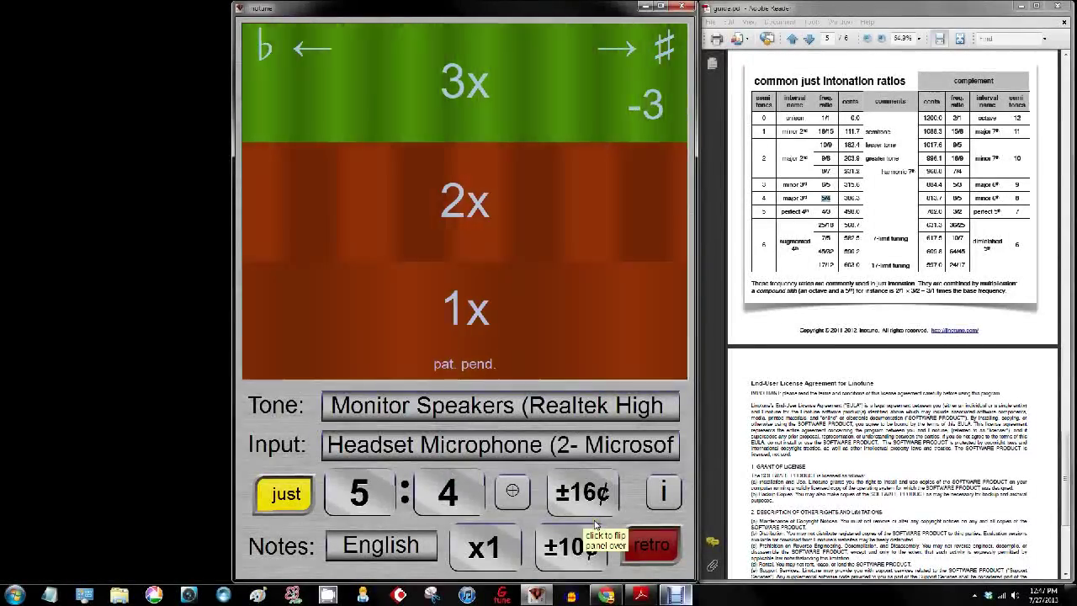
left_click(481, 128)
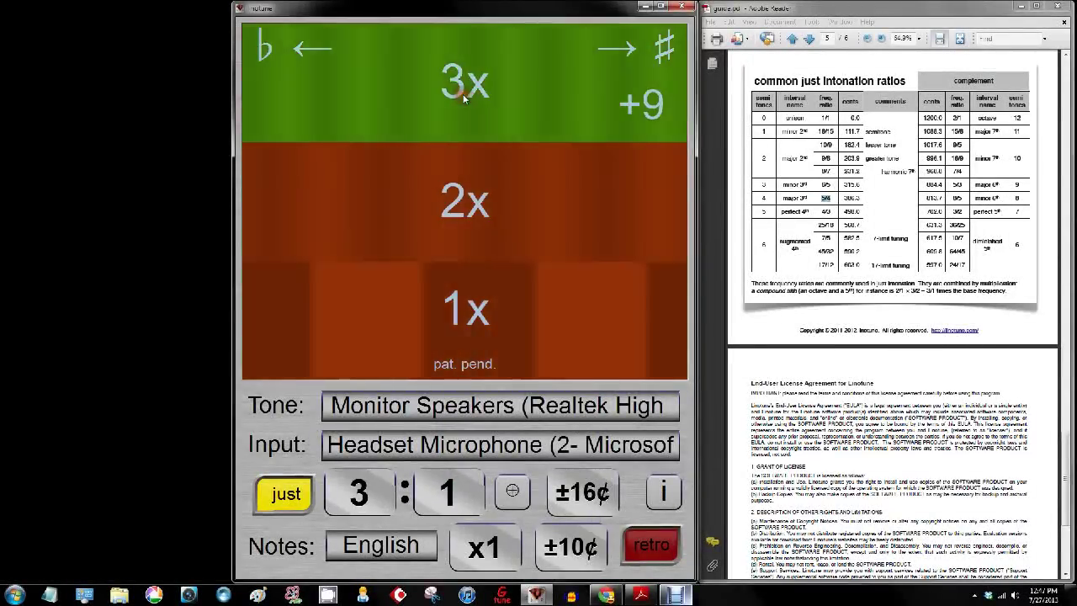
Set the uppermost strobe band's ratio to 5:4, and raise it an octave to 10:4
left_click(372, 478)
left_click(450, 478)
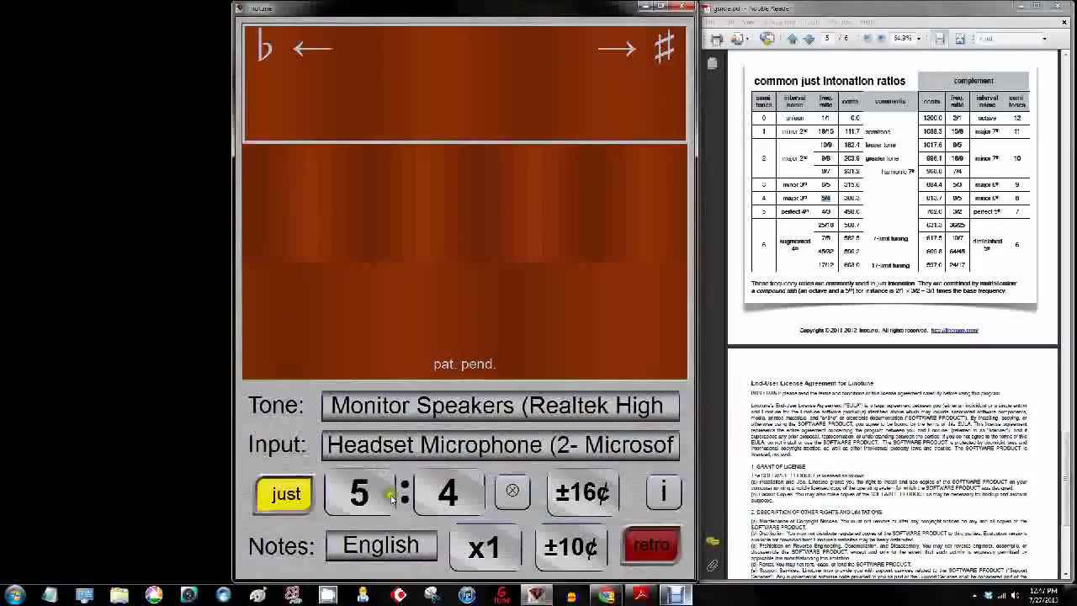
left_click(357, 476)
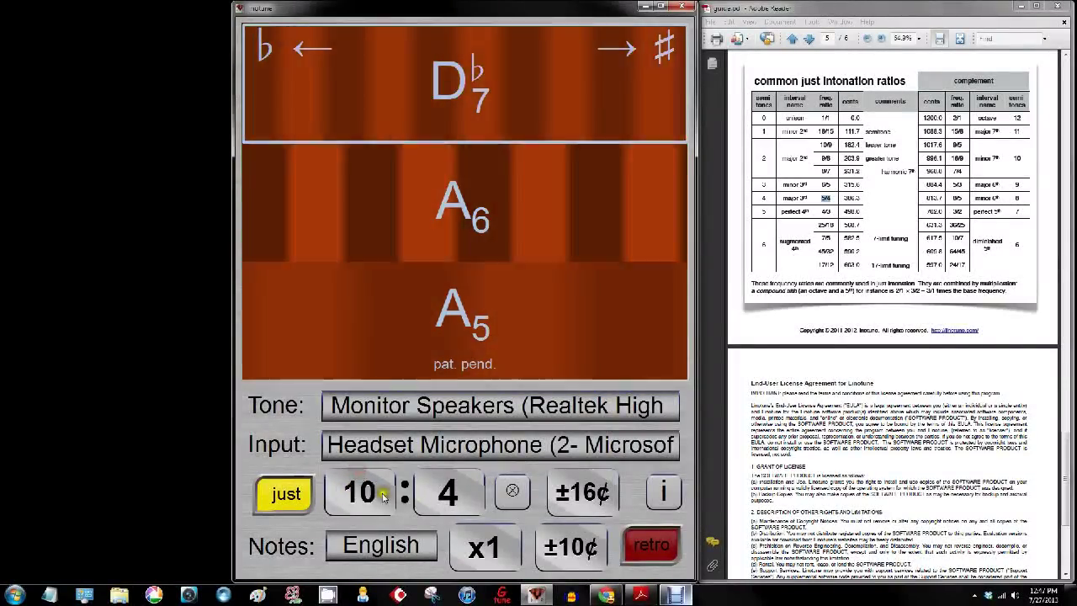
left_click(494, 160)
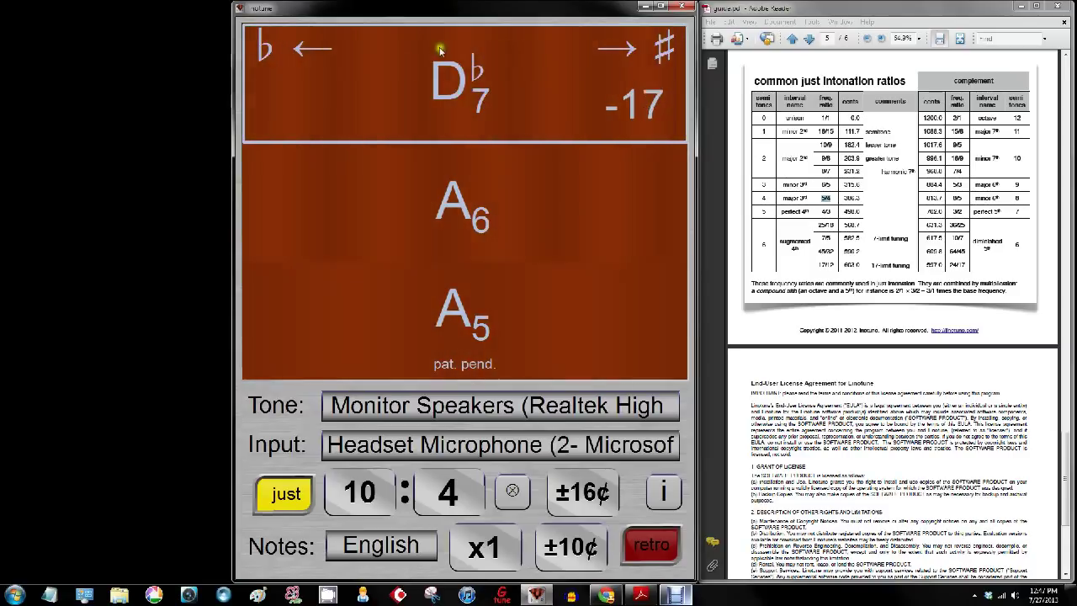
left_click(429, 216)
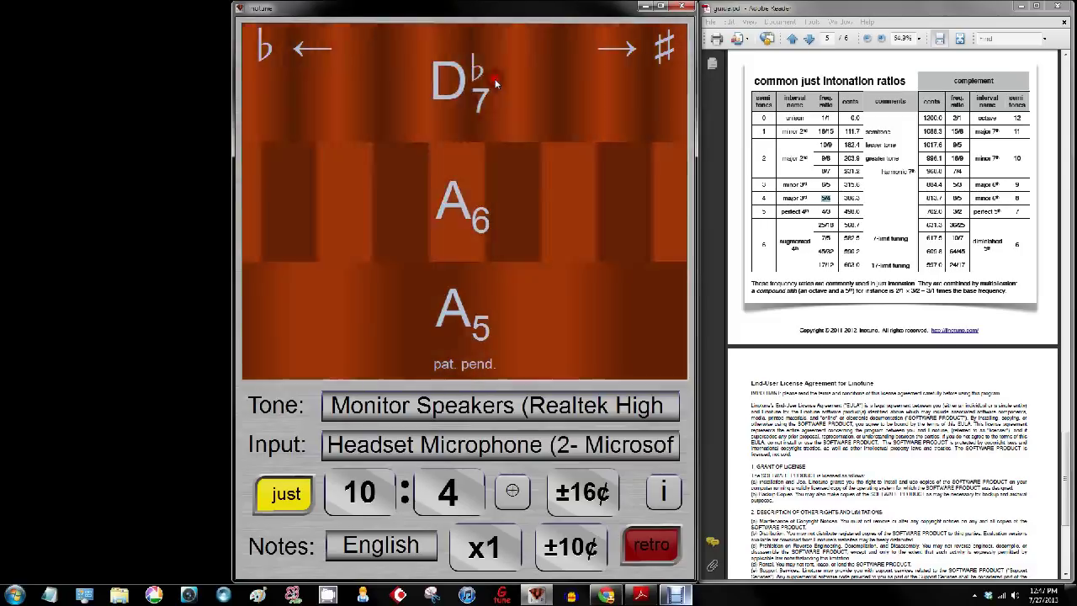
Select the uppermost D♭7 strobe band and set its ratio to 3:1
left_click_drag(366, 502, 367, 514)
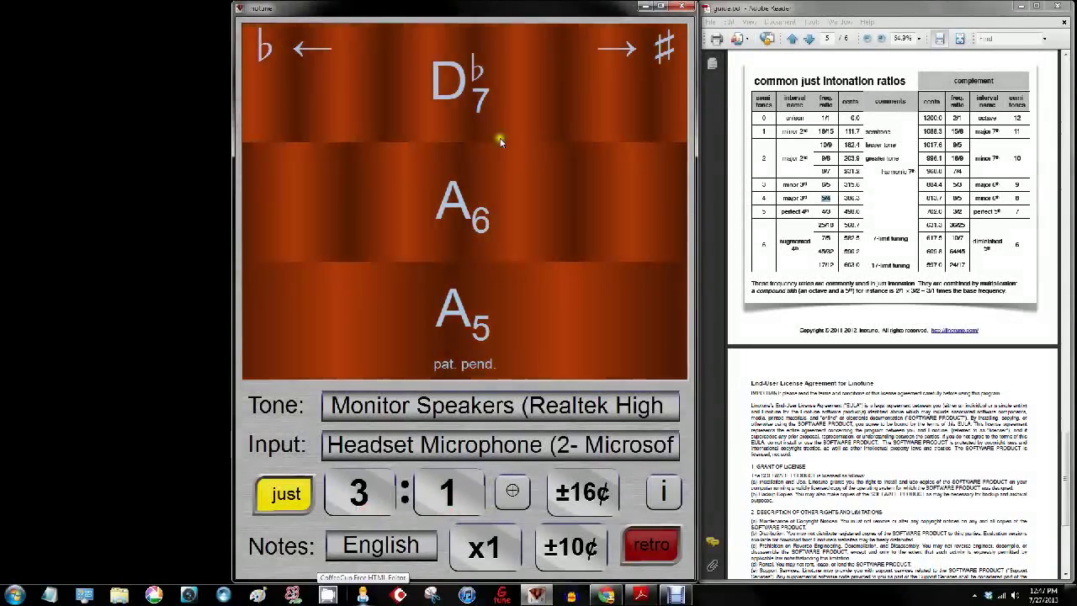
left_click(498, 102)
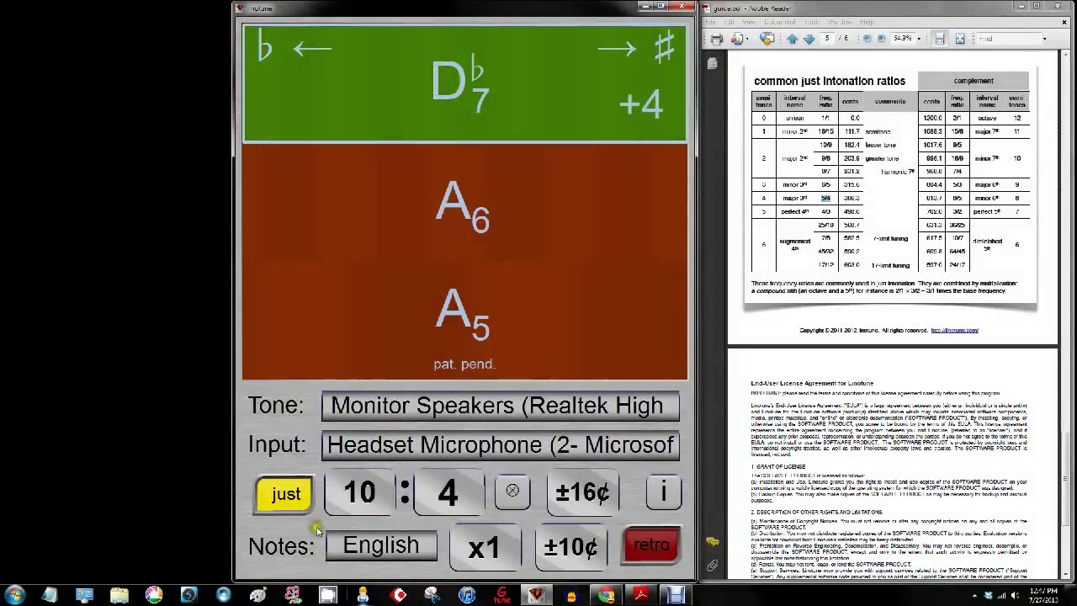
left_click(492, 96)
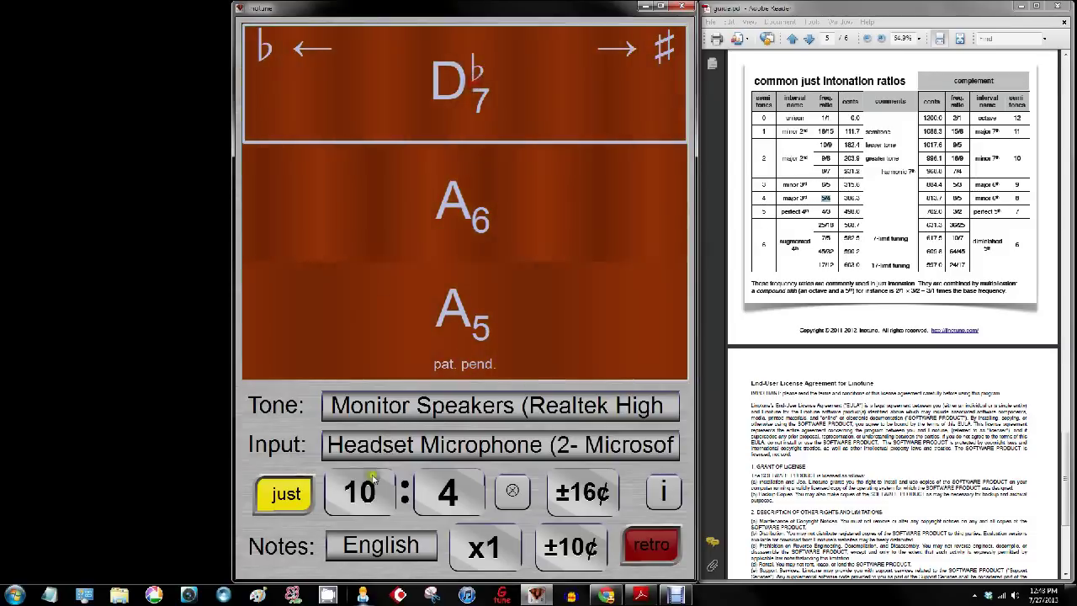
left_click_drag(360, 510, 356, 499)
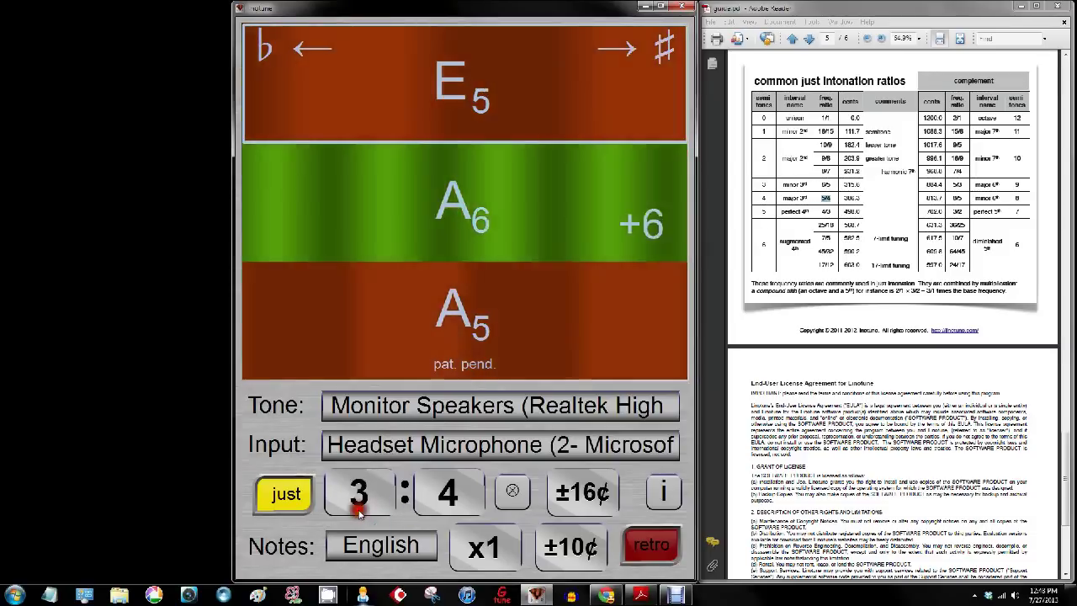
left_click_drag(448, 503, 451, 500)
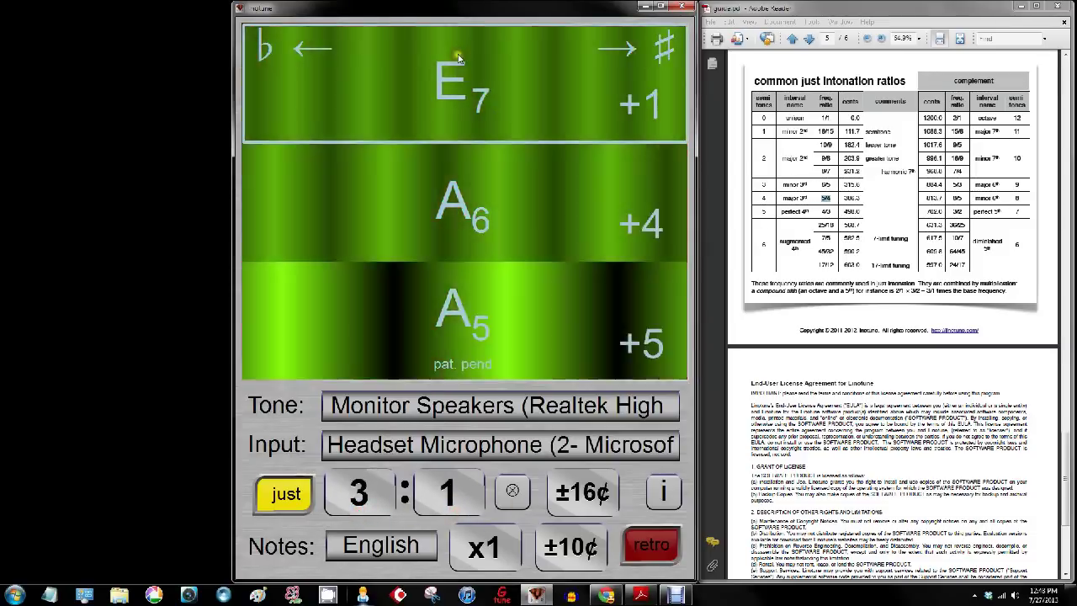
Nudge the Linotune window down, turn it over to its front panel, and minimize the Adobe Reader guide
mouse_move(478, 13)
left_mouse_down()
mouse_move(349, 23)
mouse_move(476, 22)
left_mouse_up()
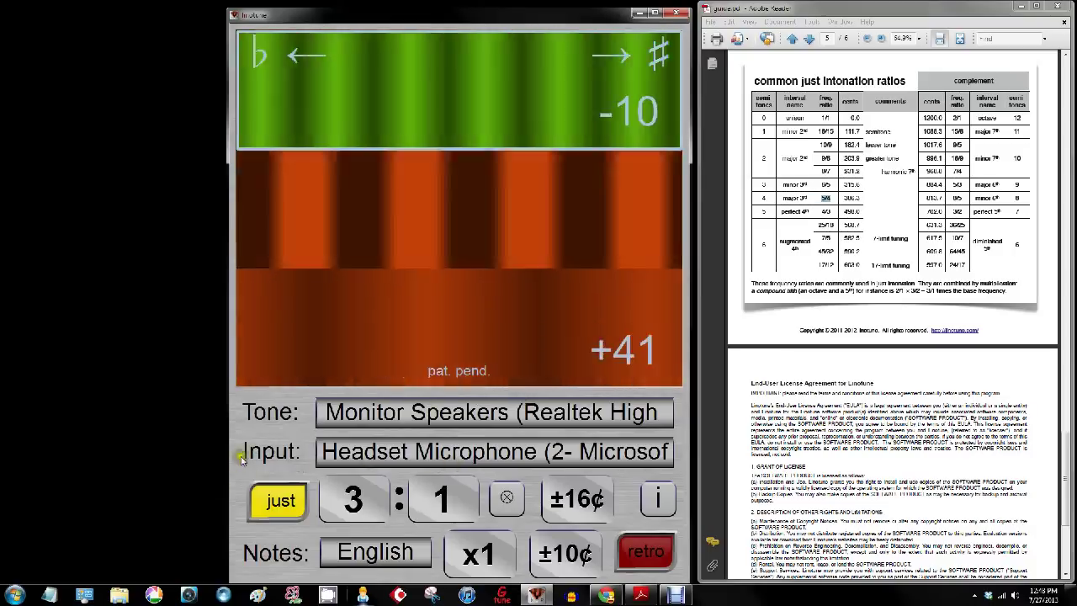
left_click(271, 433)
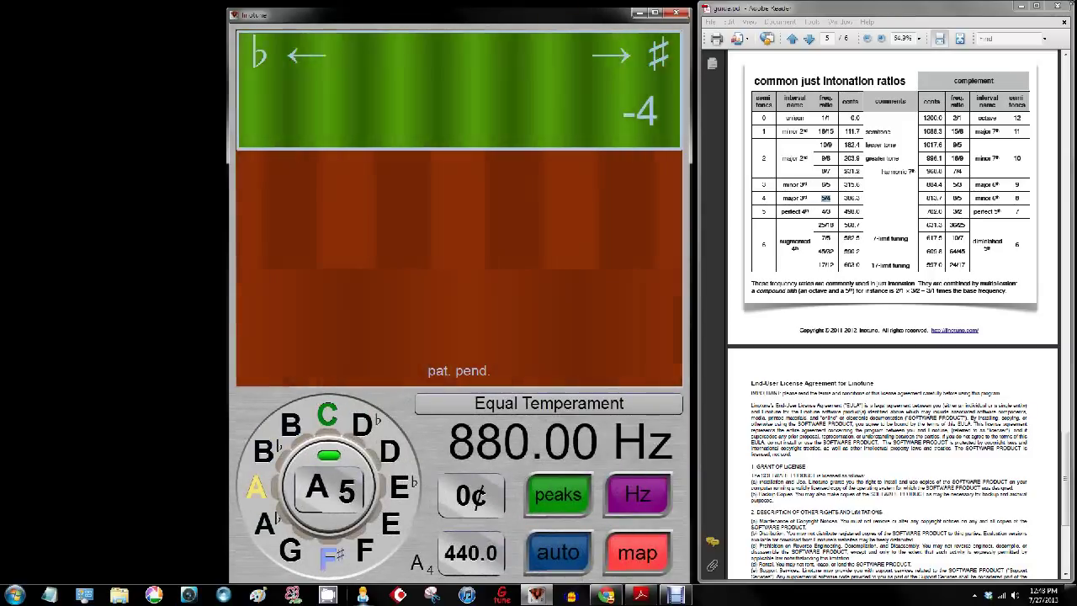
left_click(1018, 6)
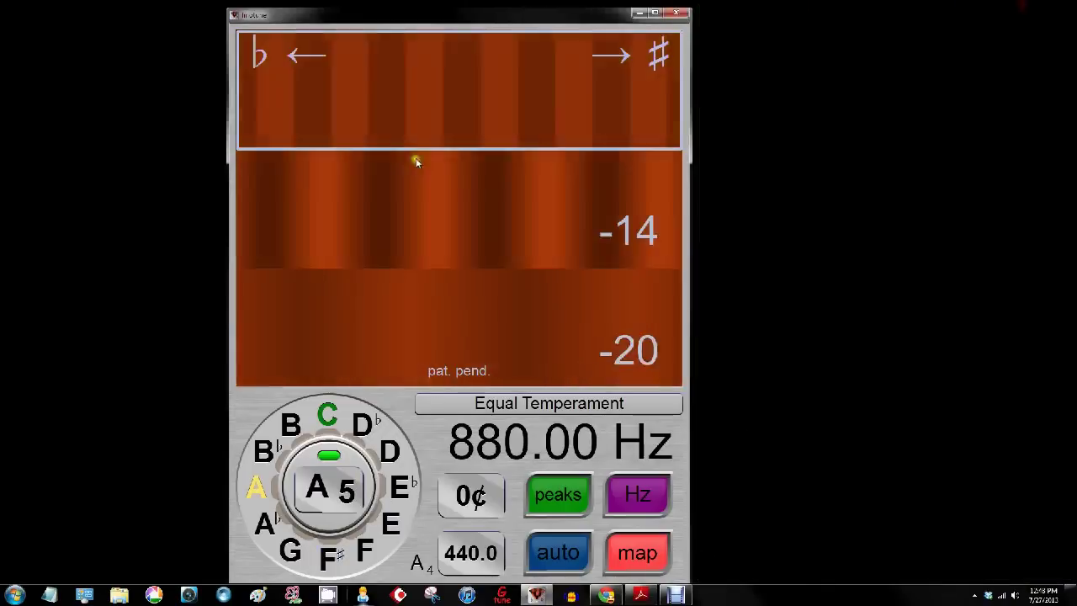
Try the tone control in the lowest A5 strobe band, including its switch to beeps
left_click(351, 248)
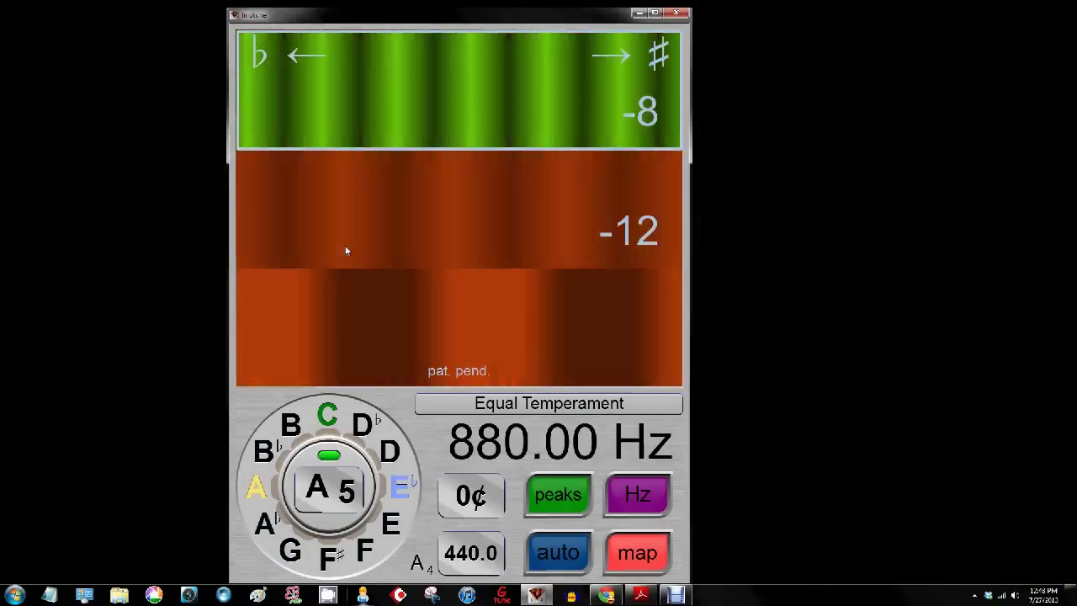
left_click(338, 254)
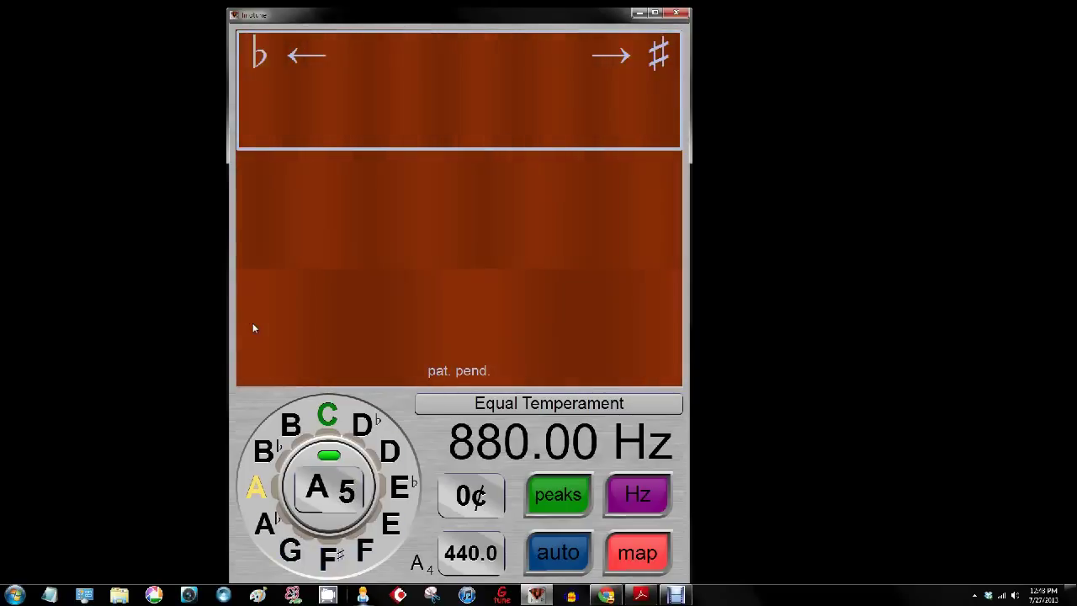
left_click(253, 327)
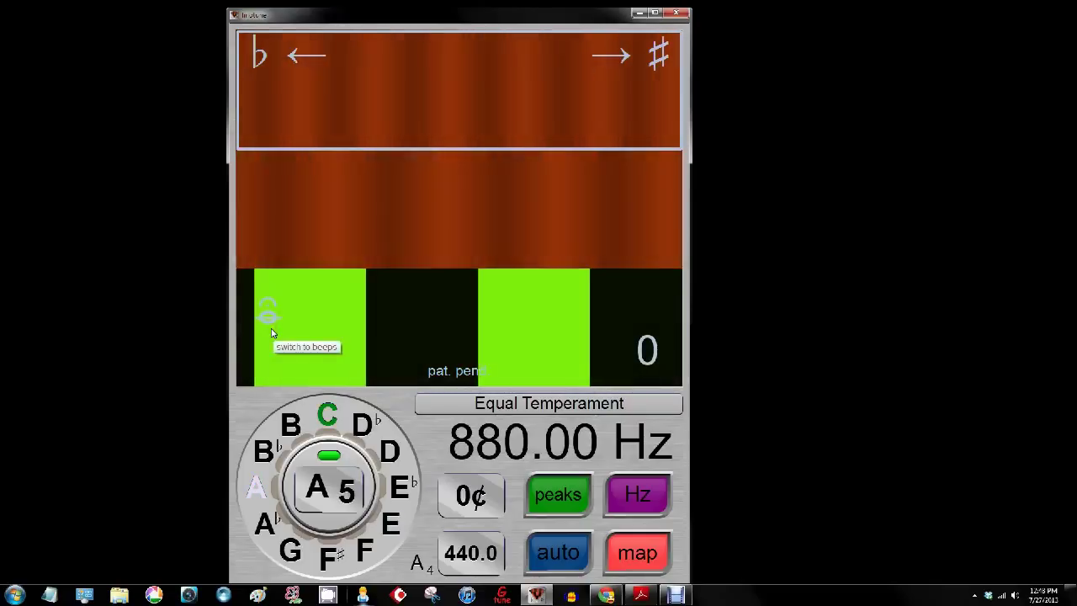
left_click(267, 317)
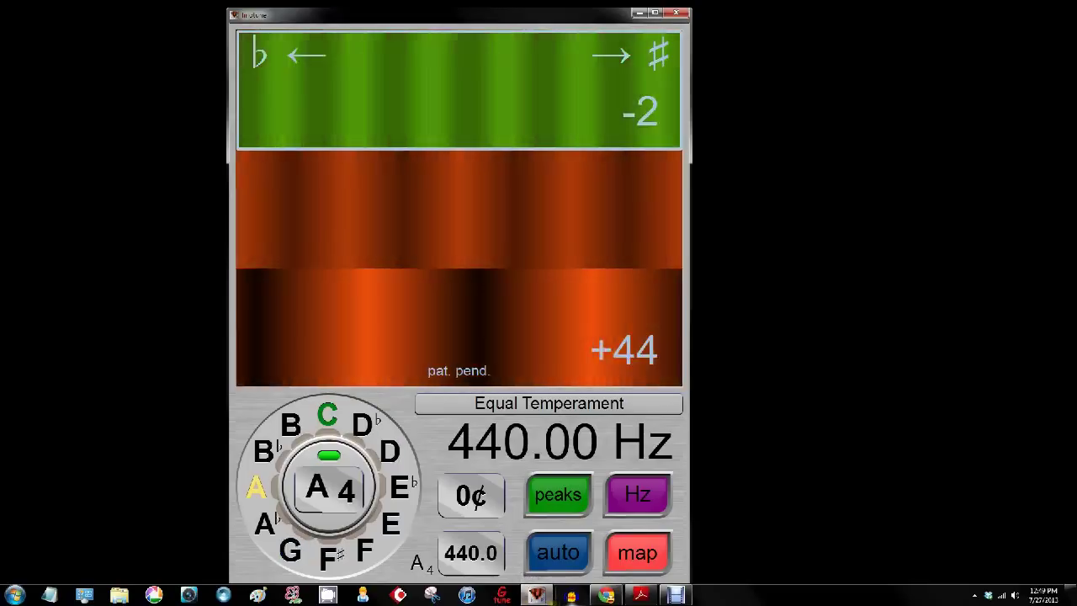
Open a second Linotune window, and enlarge and place it beside the first at nearly the same height
right_click(536, 595)
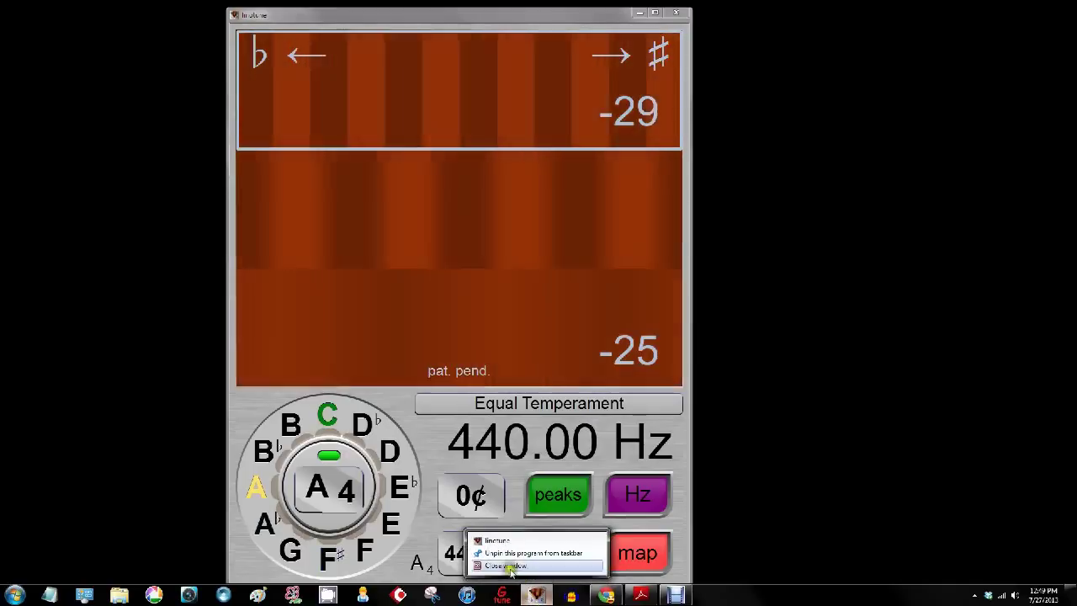
left_click(495, 542)
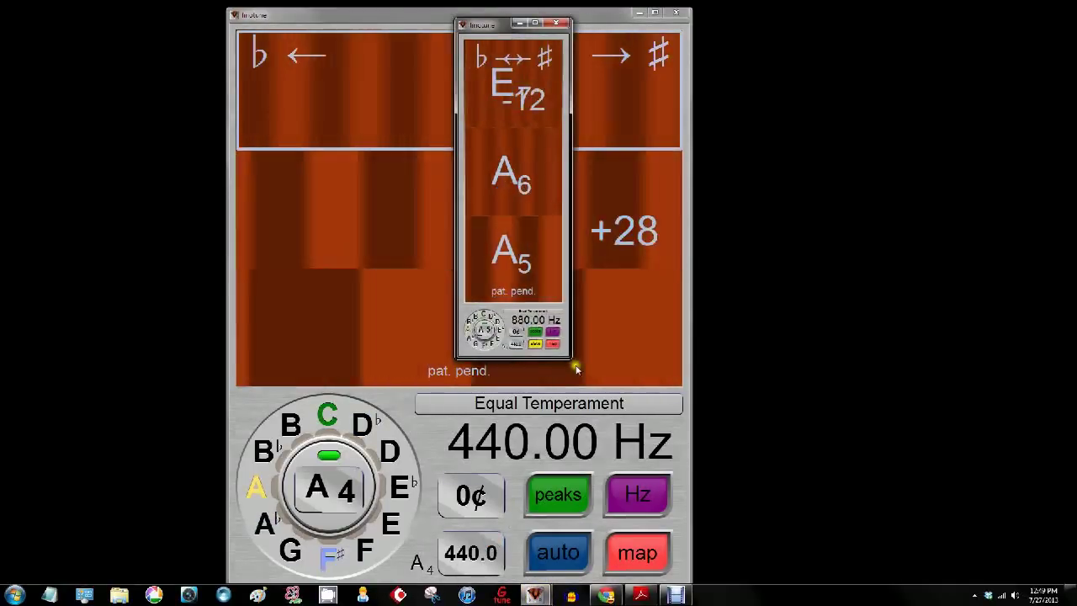
left_click_drag(698, 374, 795, 427)
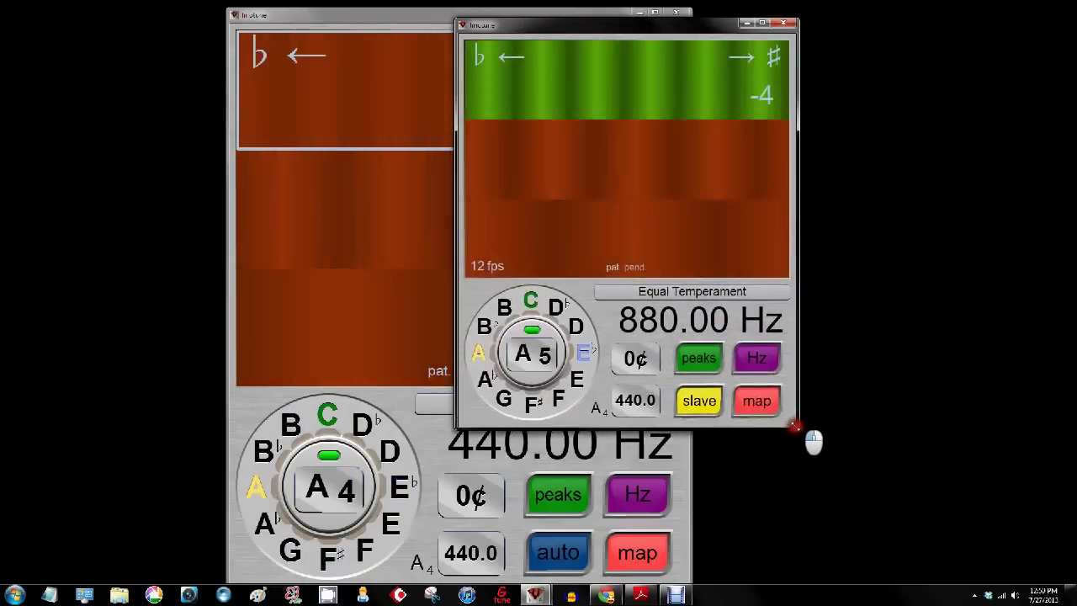
left_click_drag(545, 29, 786, 19)
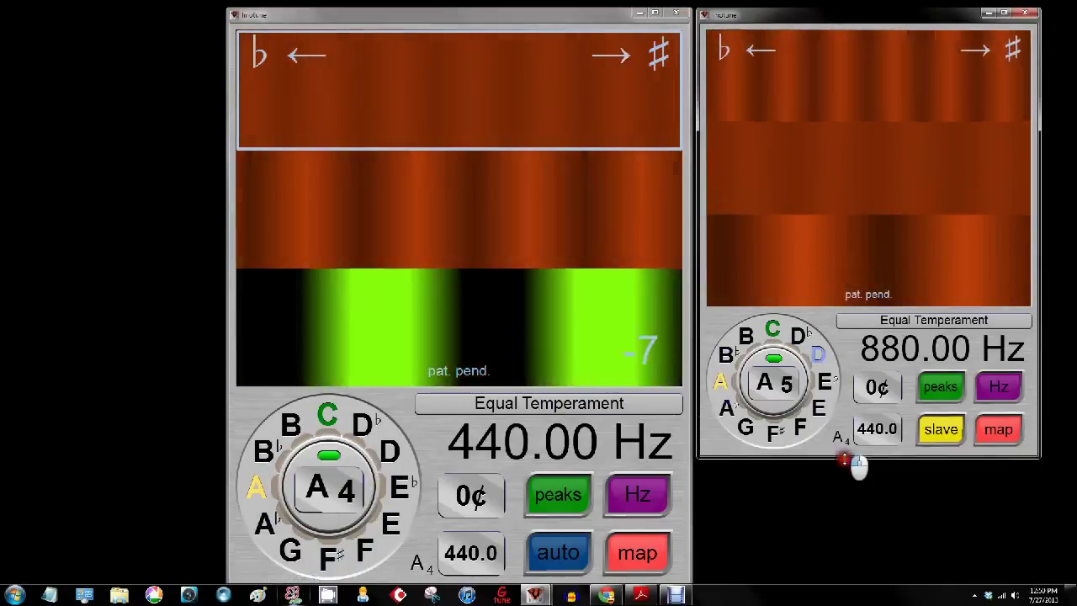
left_click_drag(844, 459, 840, 573)
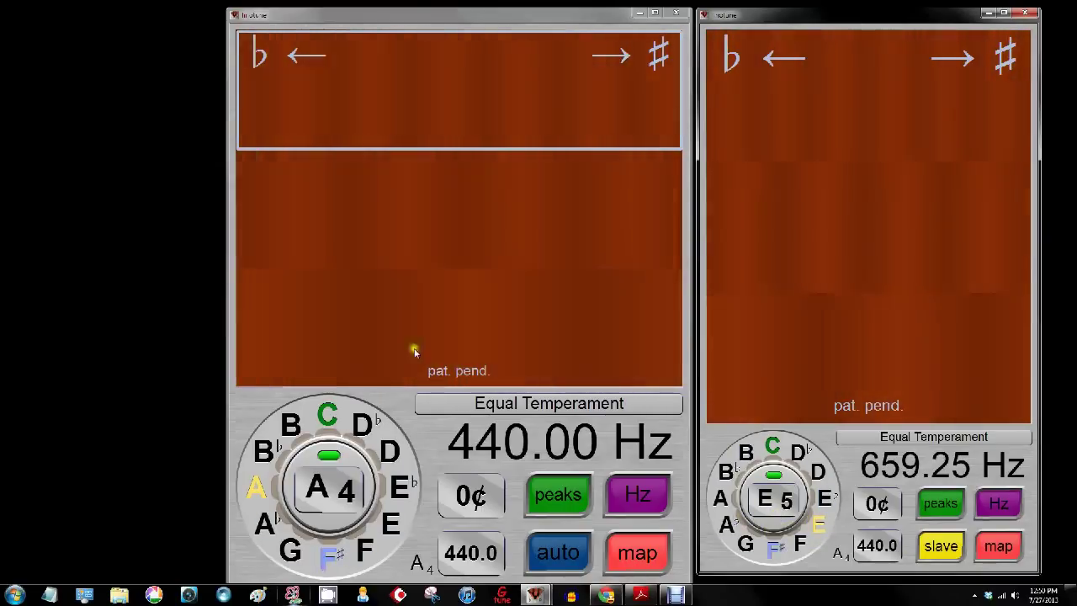
Set the second tuner window to E6, and turn on the tones of the first window's middle band and the second window's lowest band
left_click(650, 543)
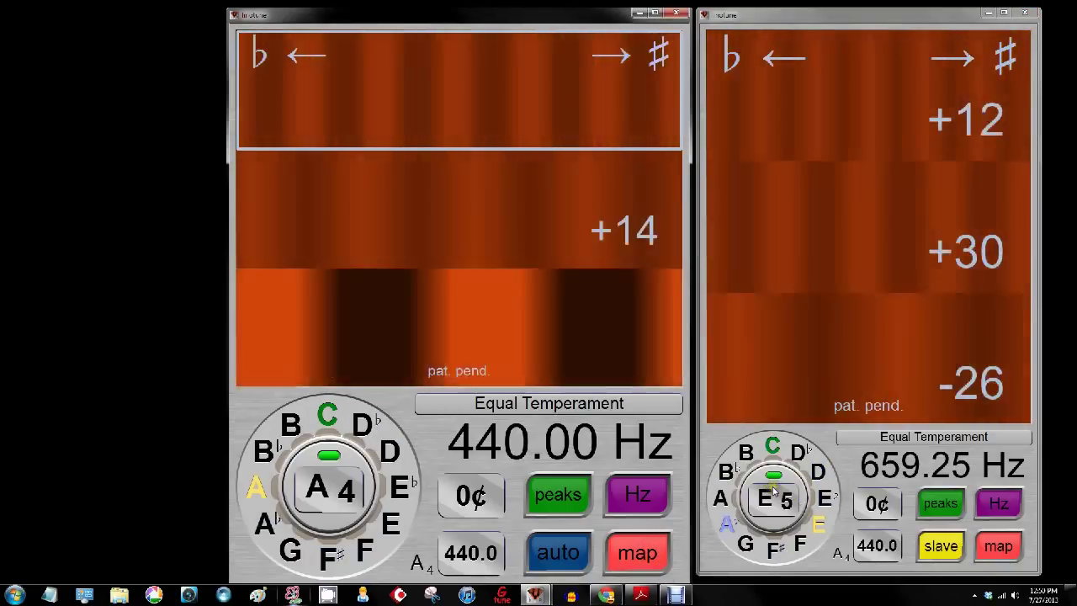
left_click(774, 492)
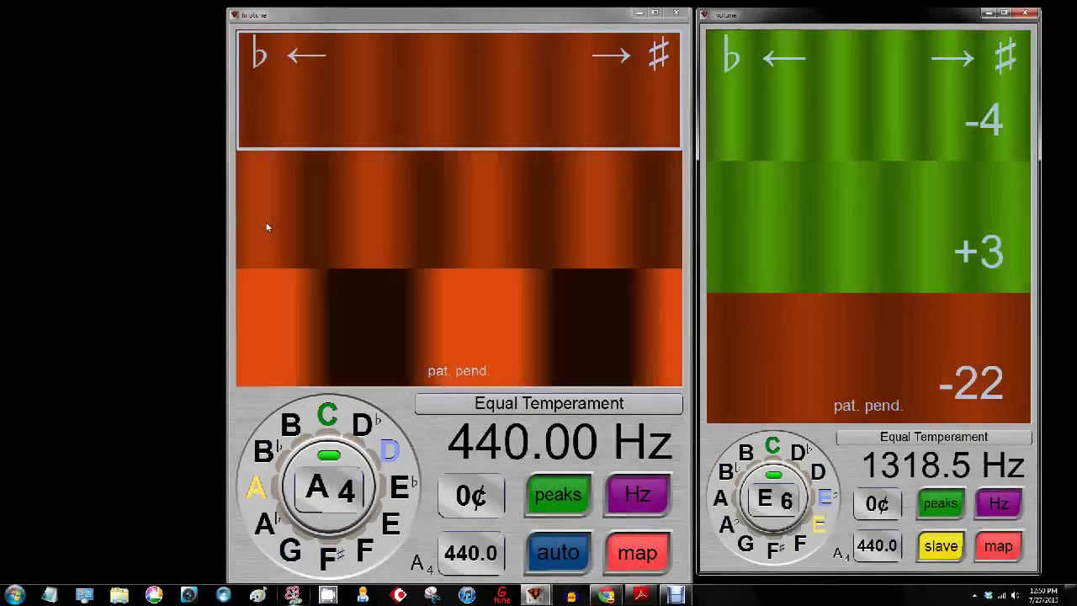
left_click(266, 224)
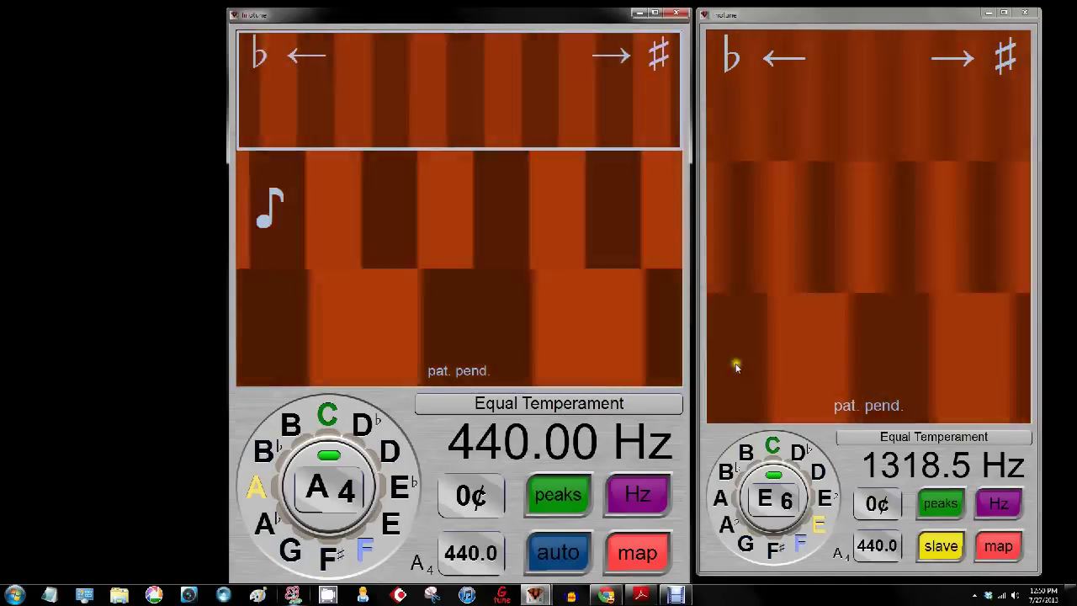
left_click(737, 362)
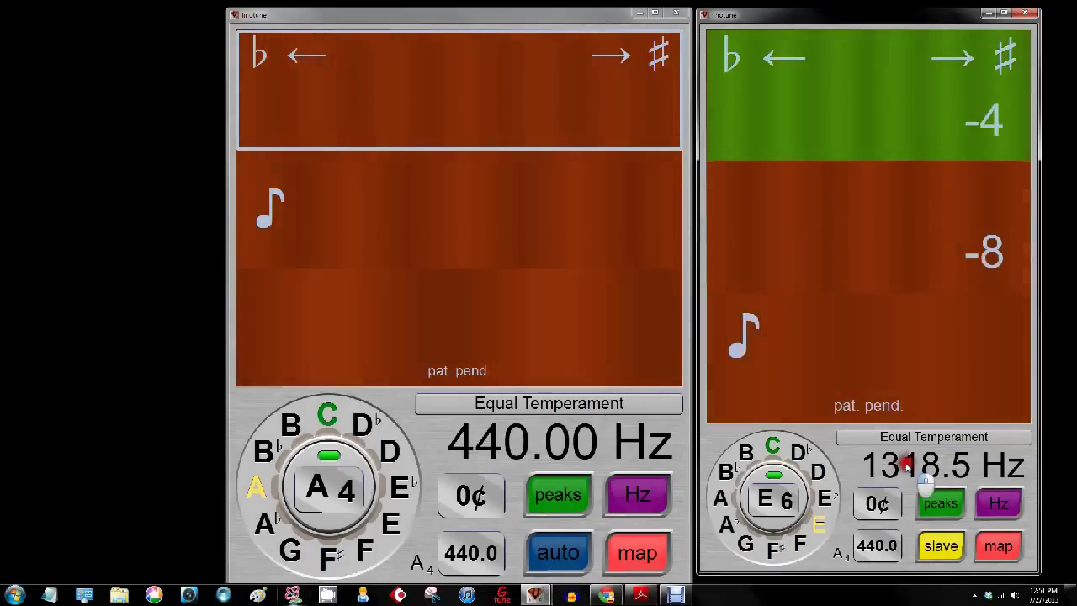
Turn the second window over to its rear panel and select its strobe bands in turn, ending on the 2:1 E7 band
left_click(901, 465)
left_click(843, 357)
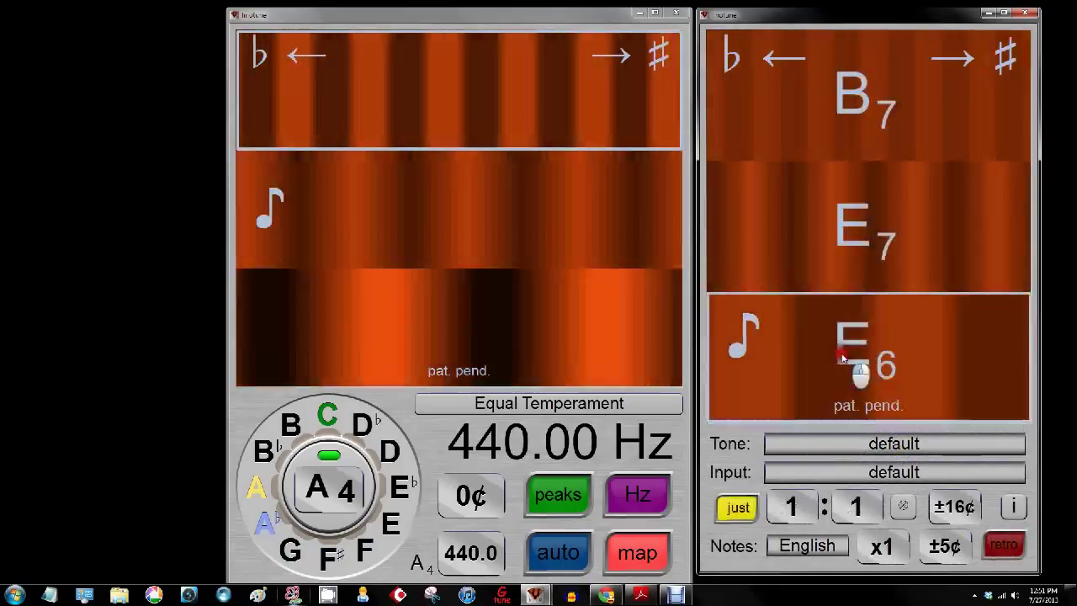
left_click(843, 227)
left_click(843, 141)
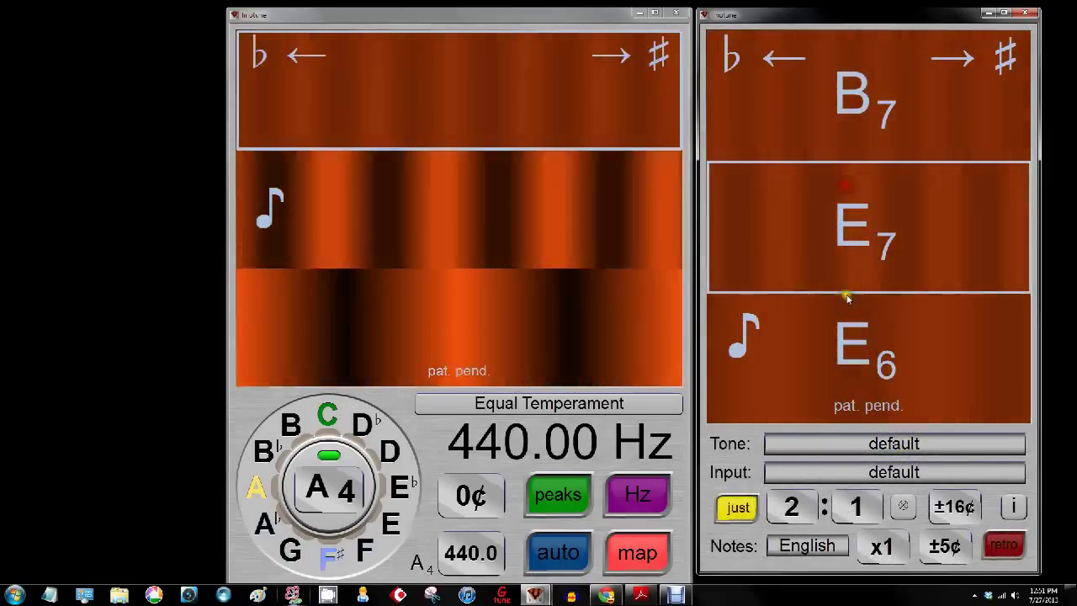
left_click(847, 298)
left_click(846, 281)
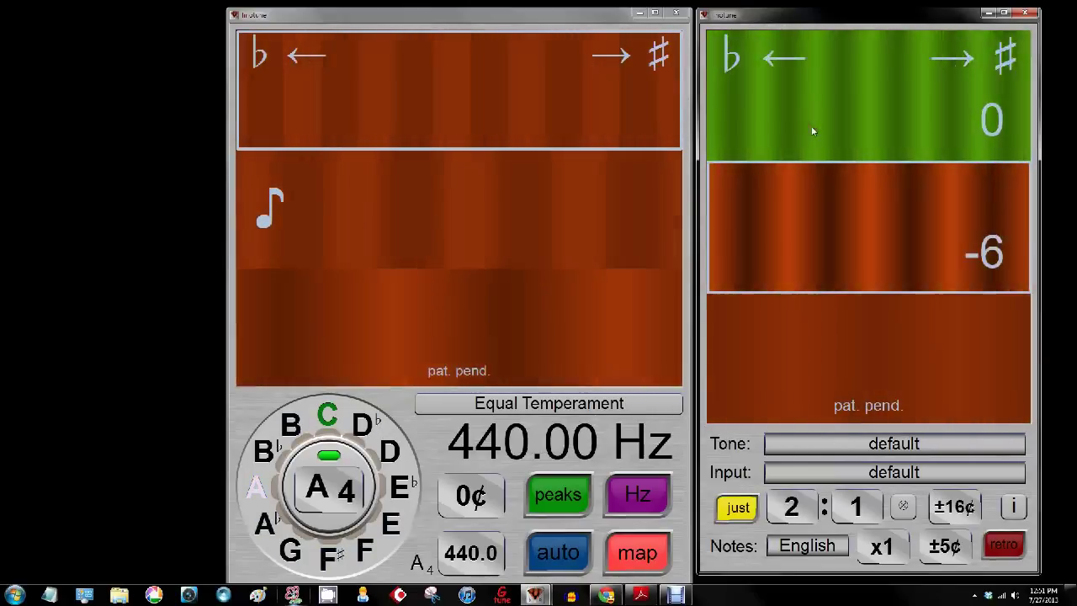
Change the second window's highest strobe band to a 4:1 ratio, and close that window from its front panel
left_click(811, 126)
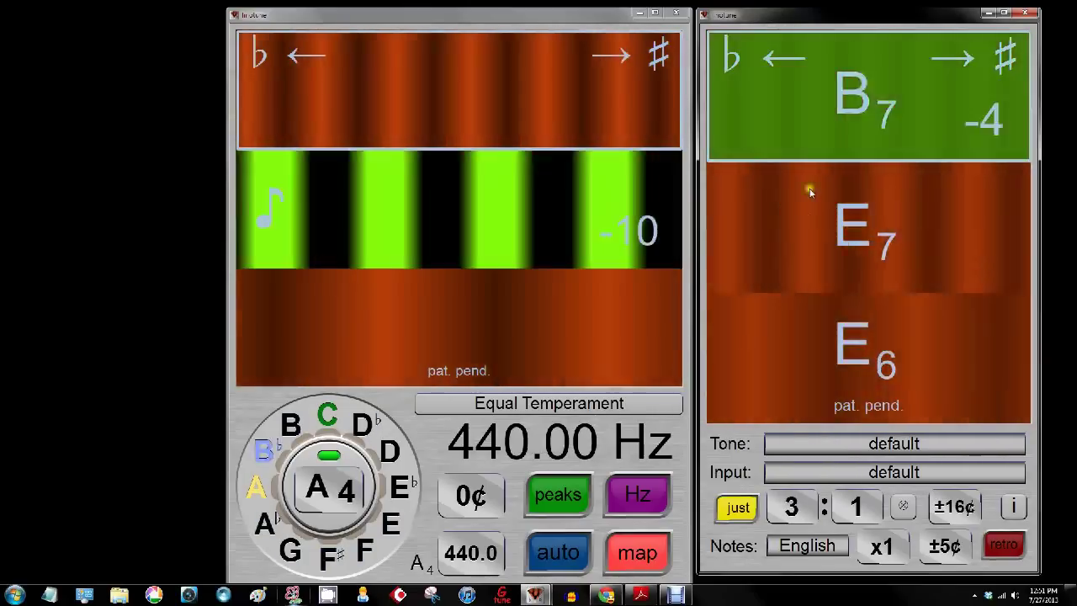
left_click(784, 543)
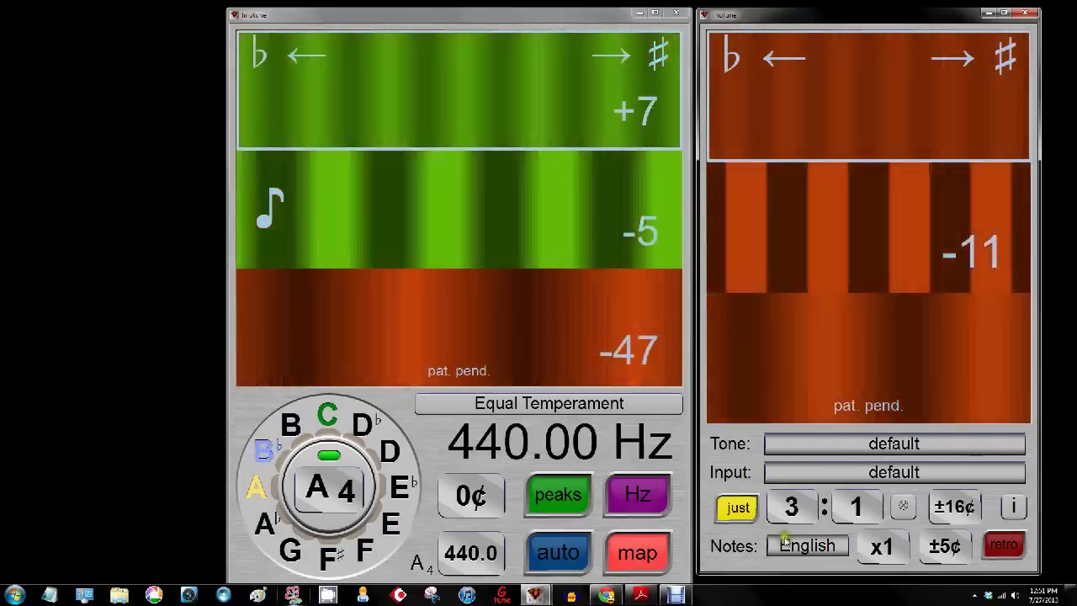
left_click(790, 504)
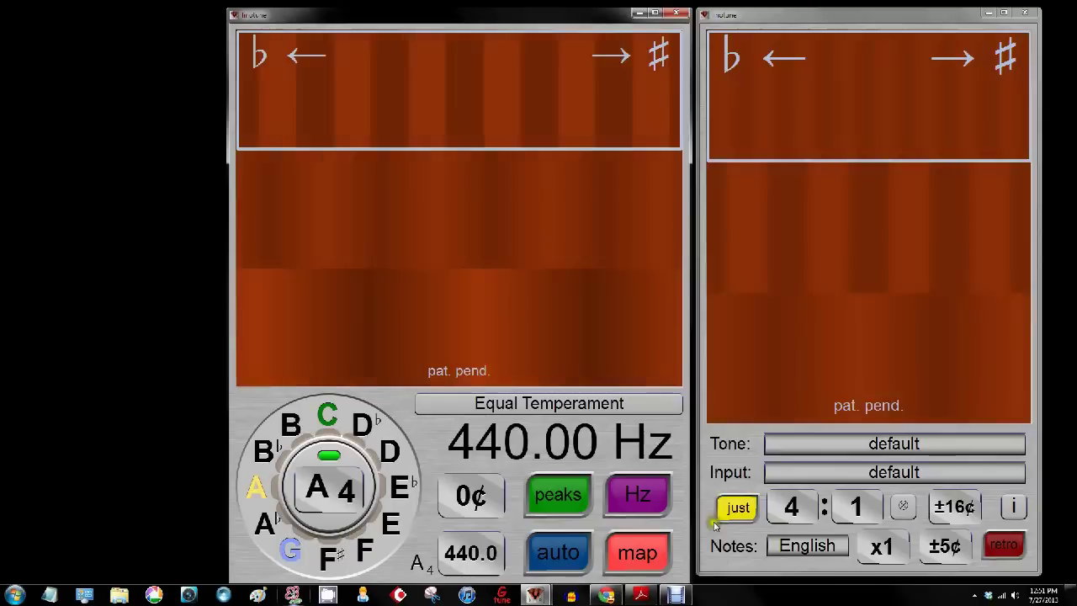
left_click(733, 447)
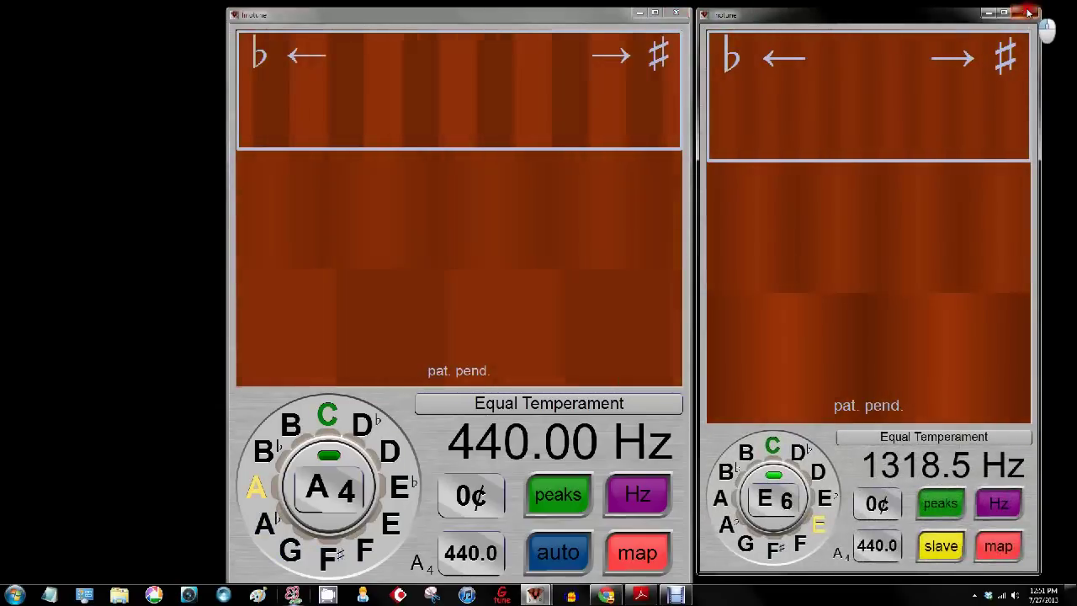
left_click(1028, 11)
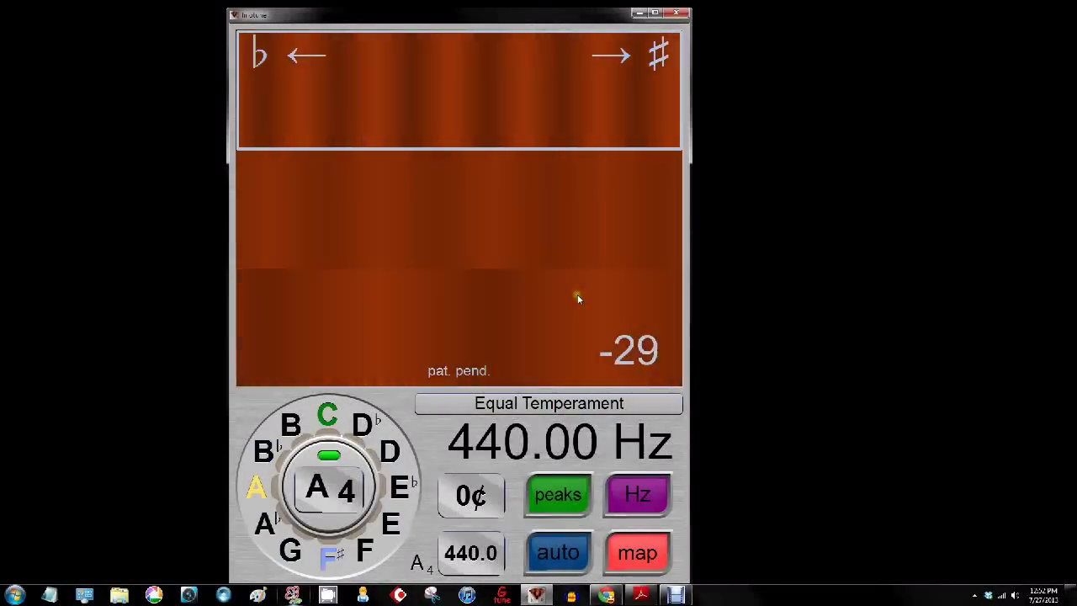
Raise the strobe sensitivity to x5 on the rear panel and check its indicator on the front panel
left_click(539, 433)
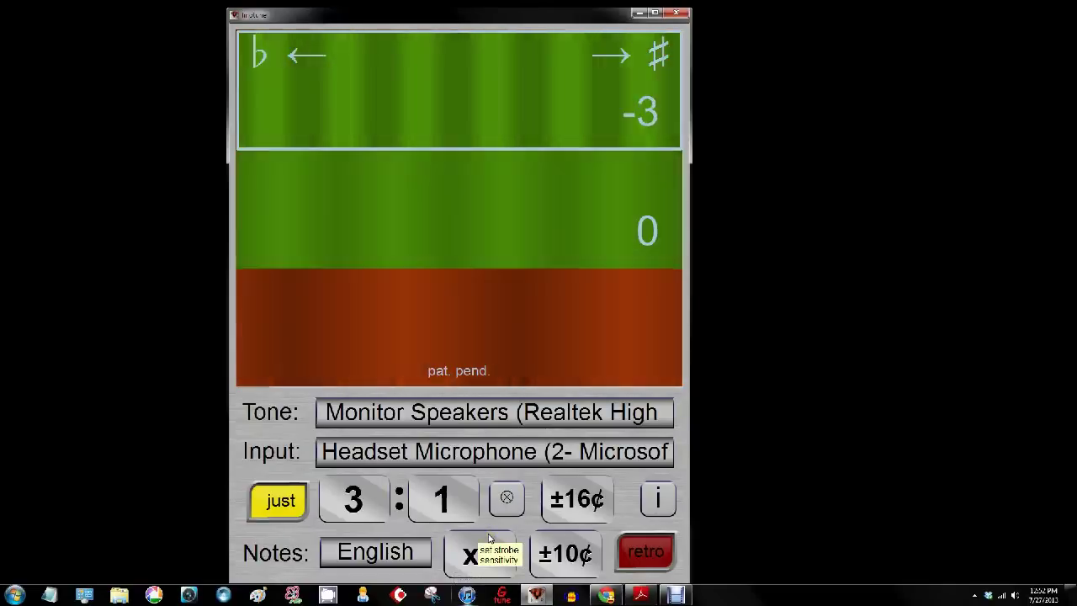
left_click(486, 542)
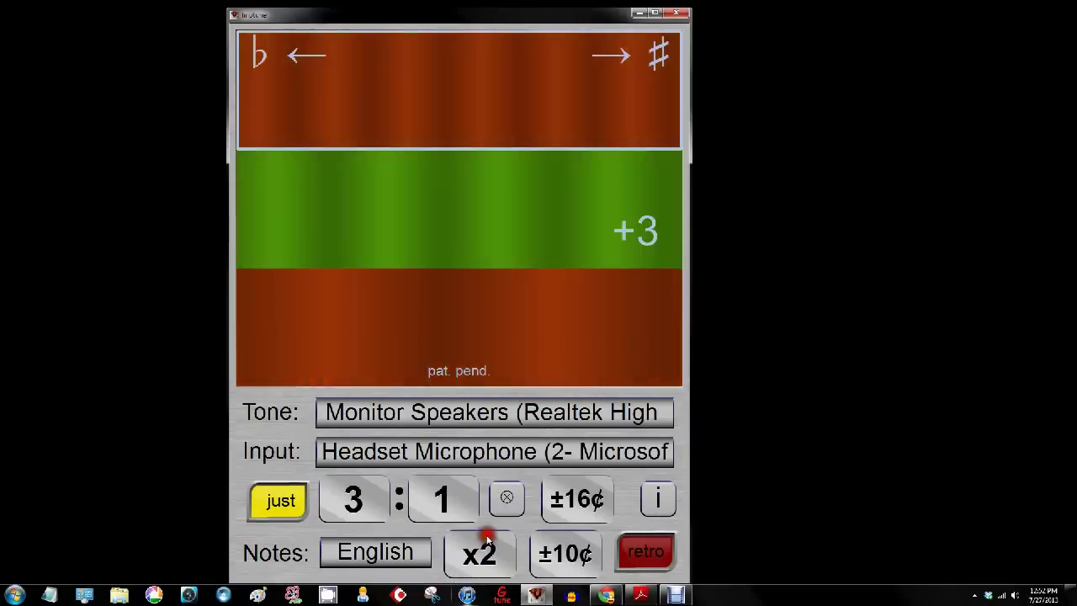
left_click(294, 452)
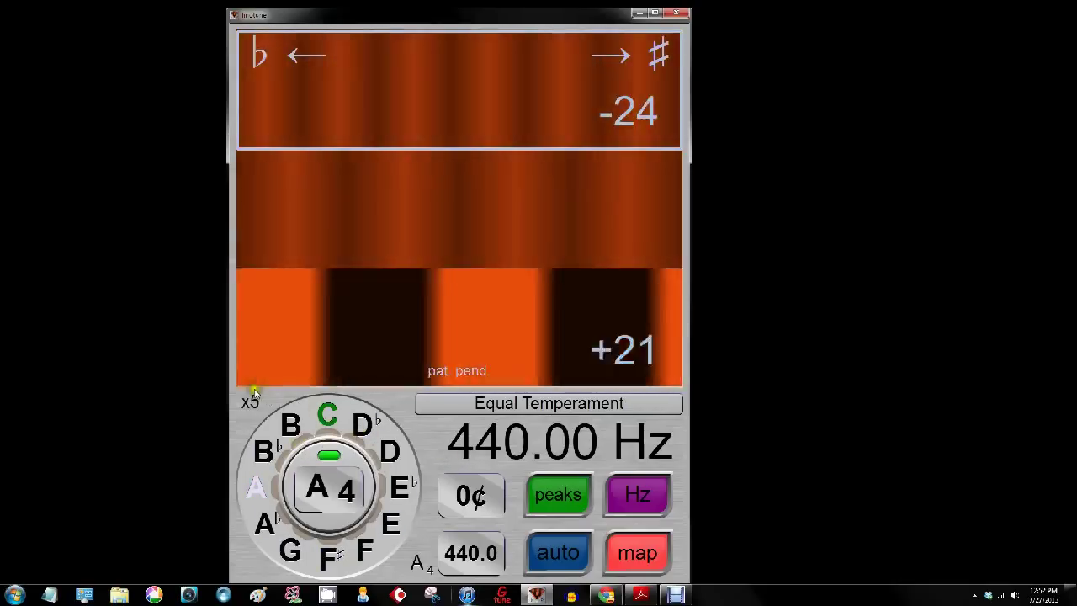
Lower the strobe sensitivity to ÷5 on the rear panel and check its indicator on the front panel
left_click(457, 442)
left_click(486, 568)
left_click(486, 568)
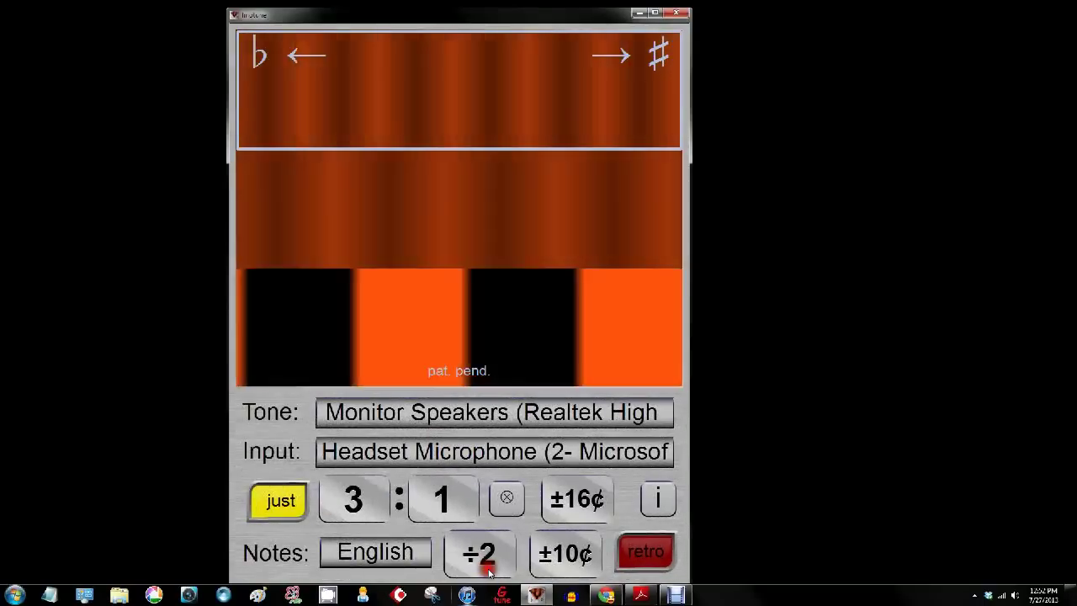
left_click(247, 425)
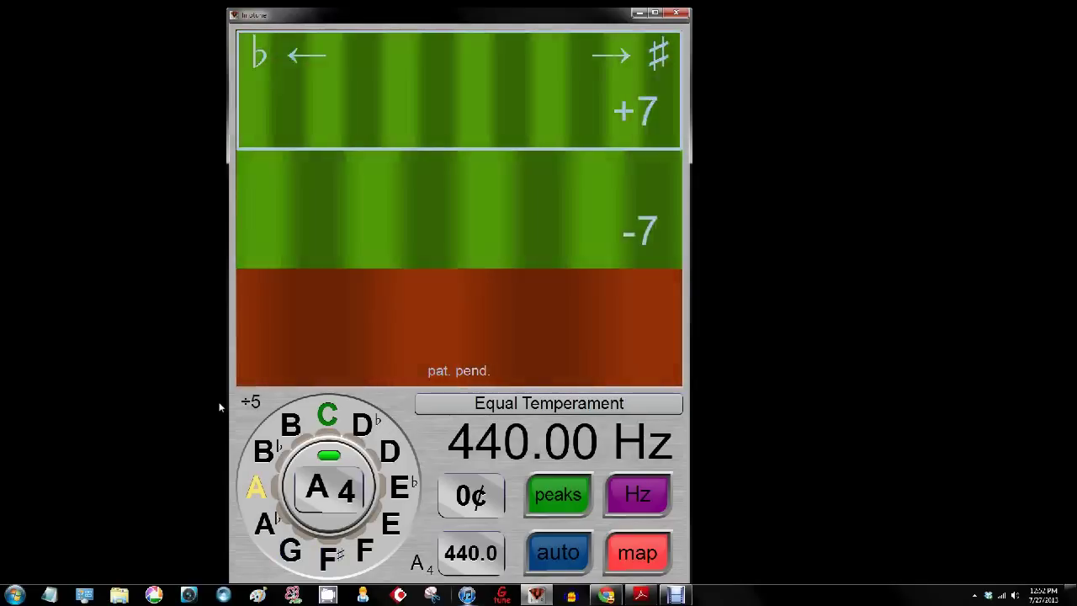
Reset the strobe sensitivity to x1, and set the pitch deviation tolerance for green bands to ±5¢
left_click(488, 440)
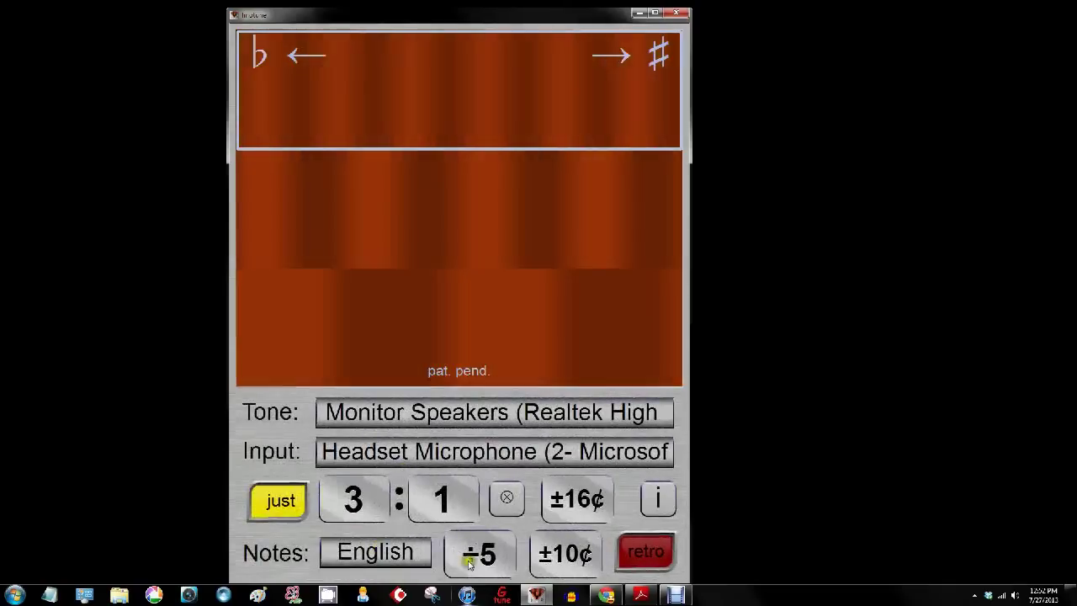
left_click(469, 562)
left_click(475, 547)
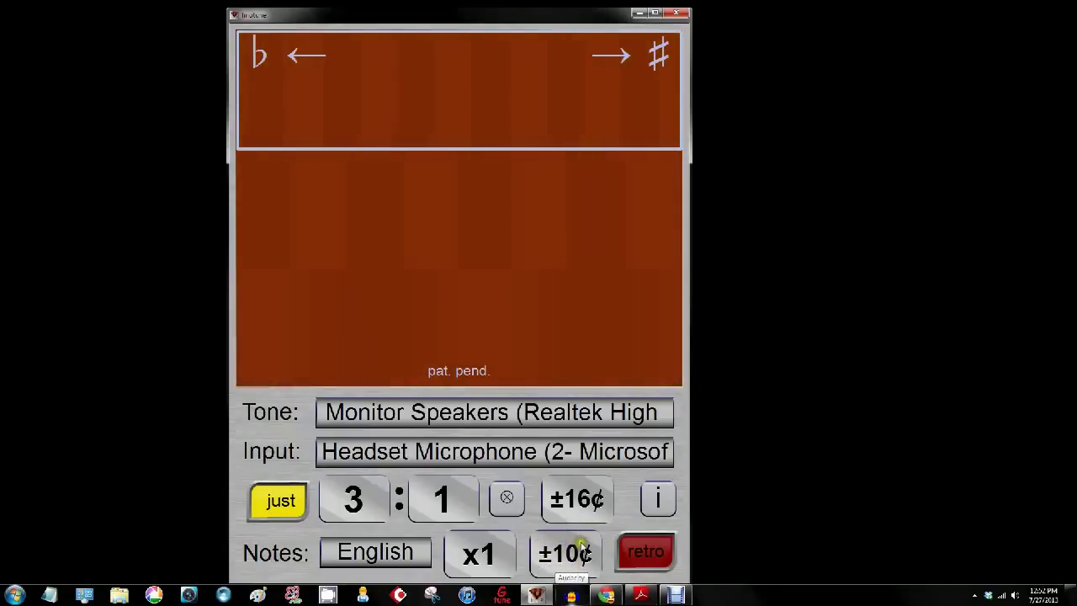
left_click(569, 555)
left_click(569, 563)
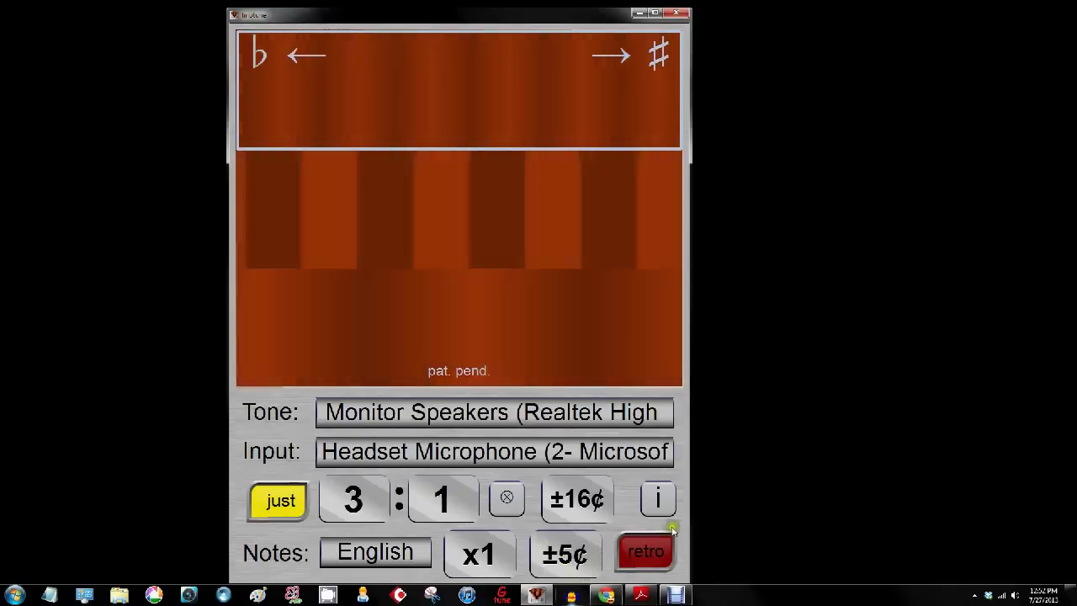
left_click(278, 421)
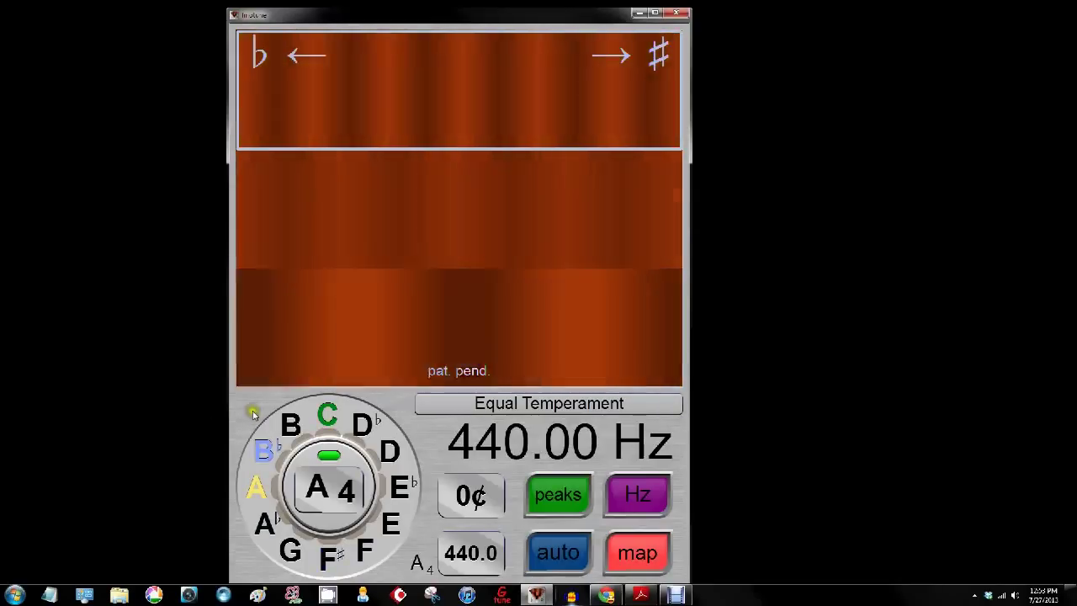
left_click(458, 435)
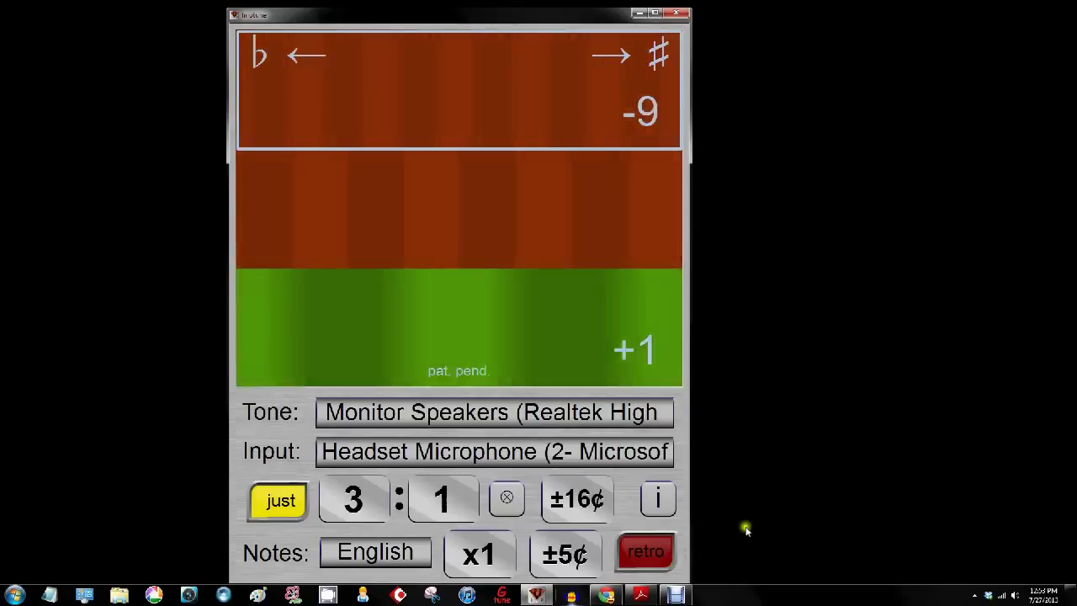
Switch the strobe display to retro mode, and view the program information dialog and close it
left_click(654, 555)
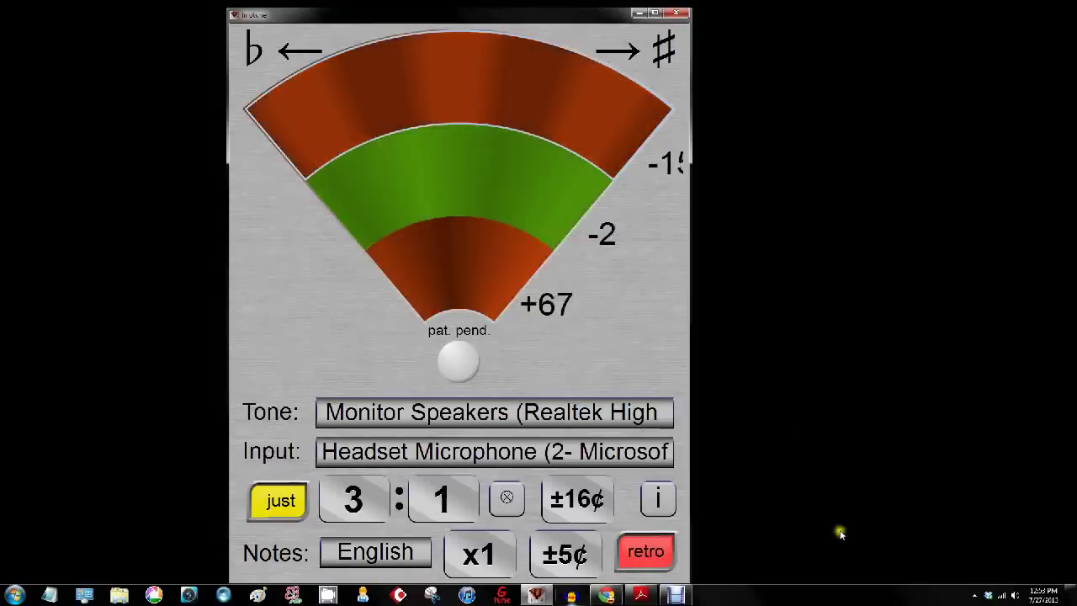
left_click(658, 498)
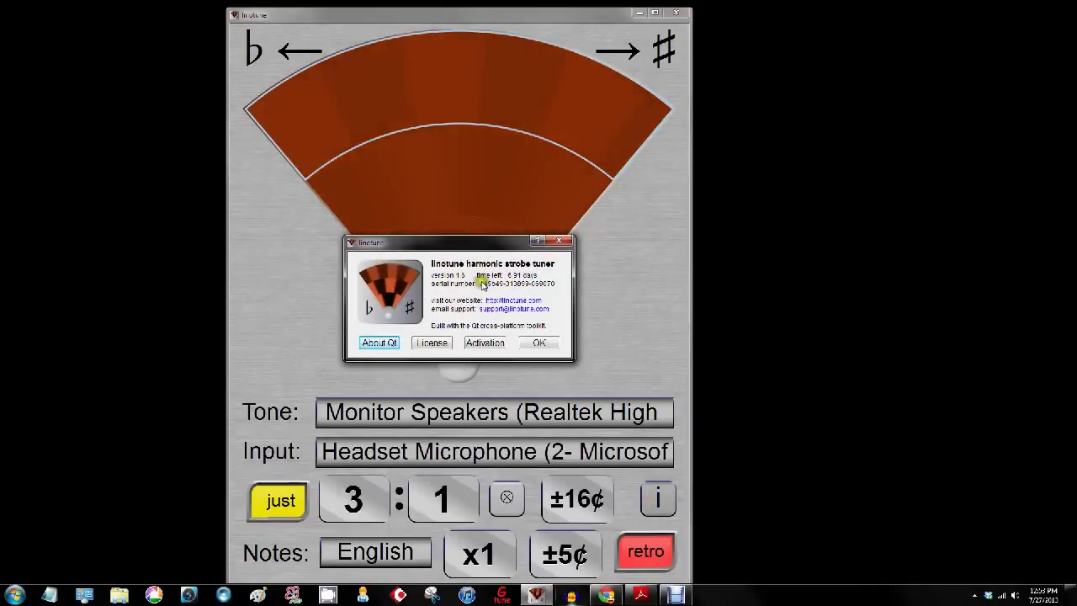
left_click_drag(465, 252, 465, 221)
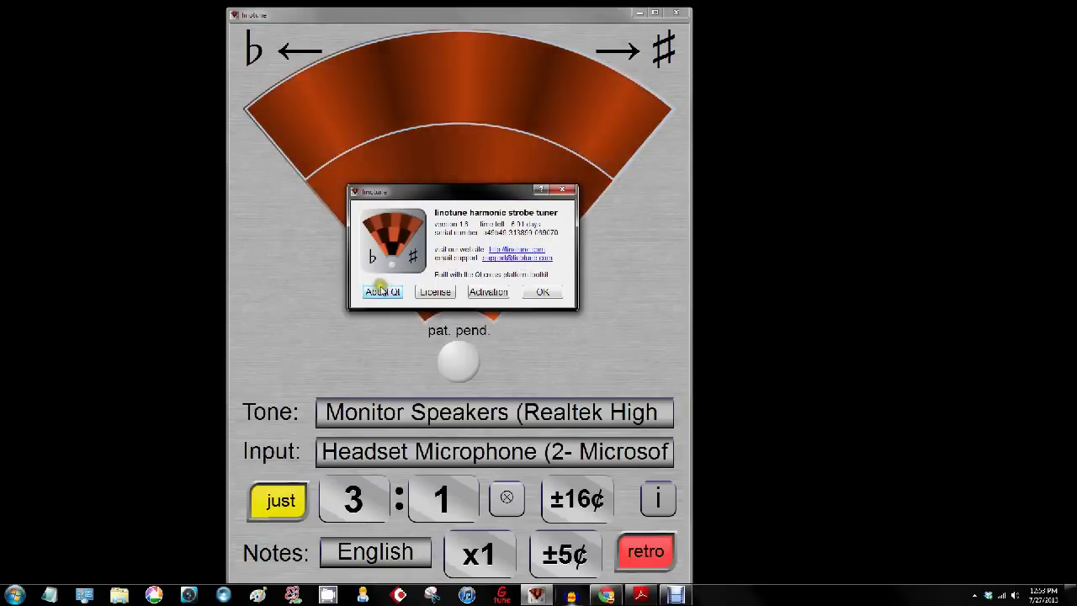
left_click(545, 291)
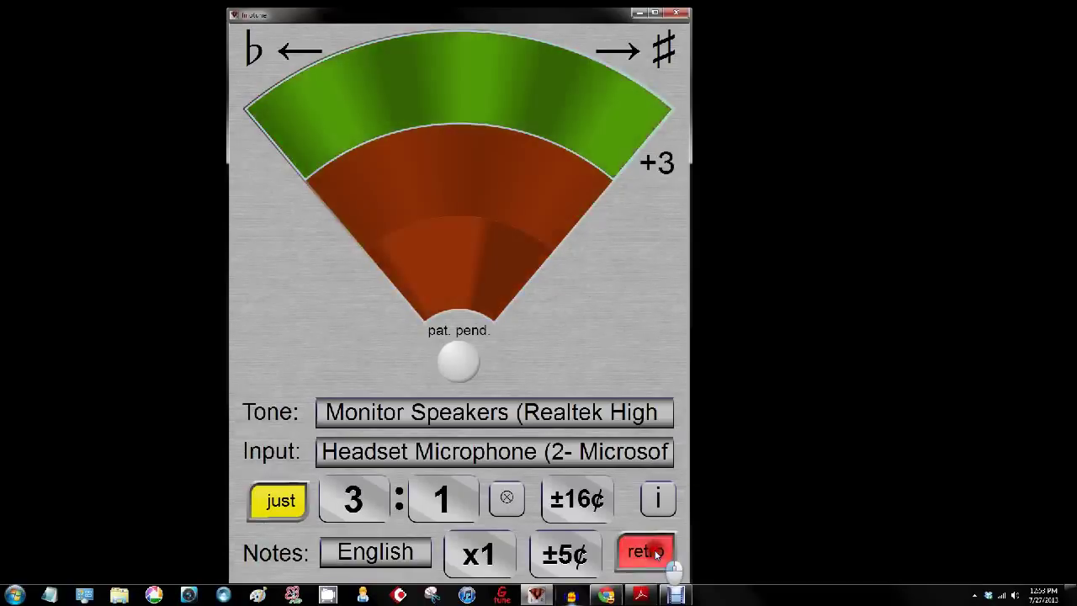
Switch retro mode off and turn the tuner back to its front panel
left_click(655, 553)
left_click(278, 422)
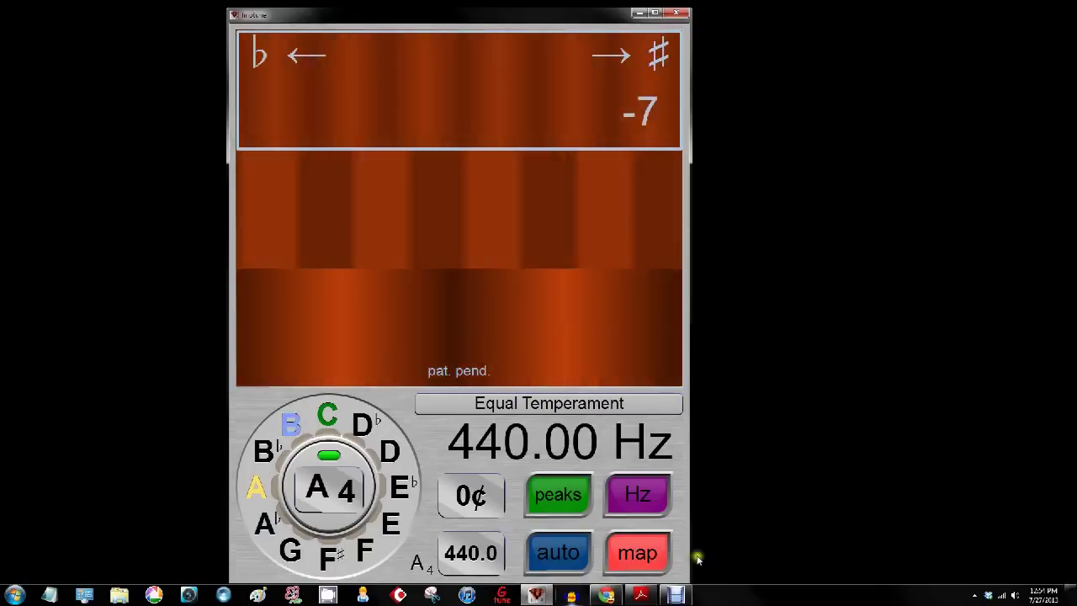
Switch to guide.pdf in Adobe Reader and look through its peak spectrum, just intonation ratios and license sections, ending on the welcome page
left_click(641, 596)
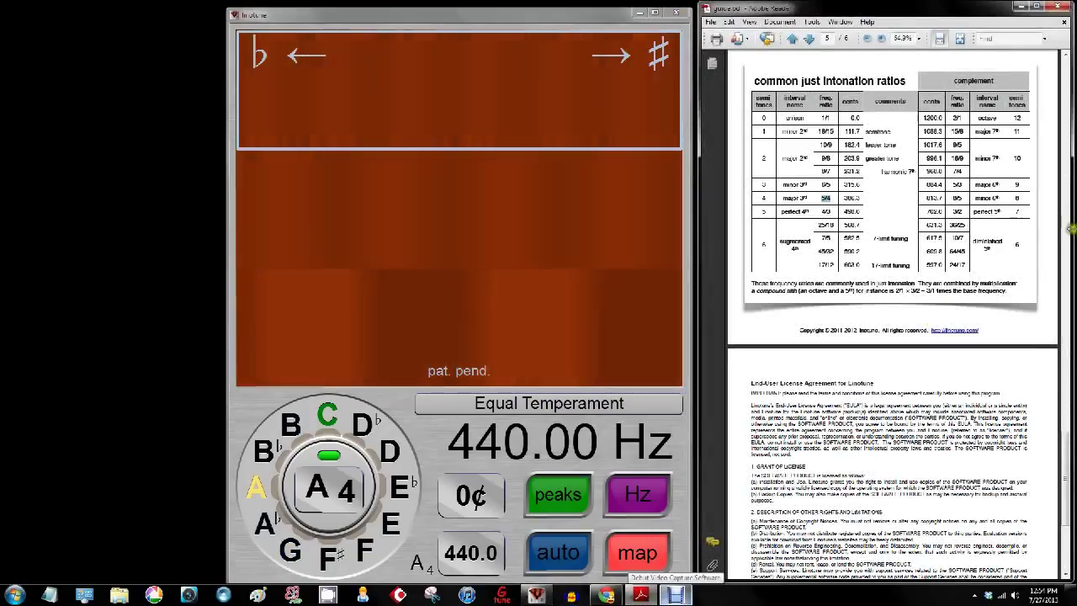
left_click_drag(1065, 458, 1063, 331)
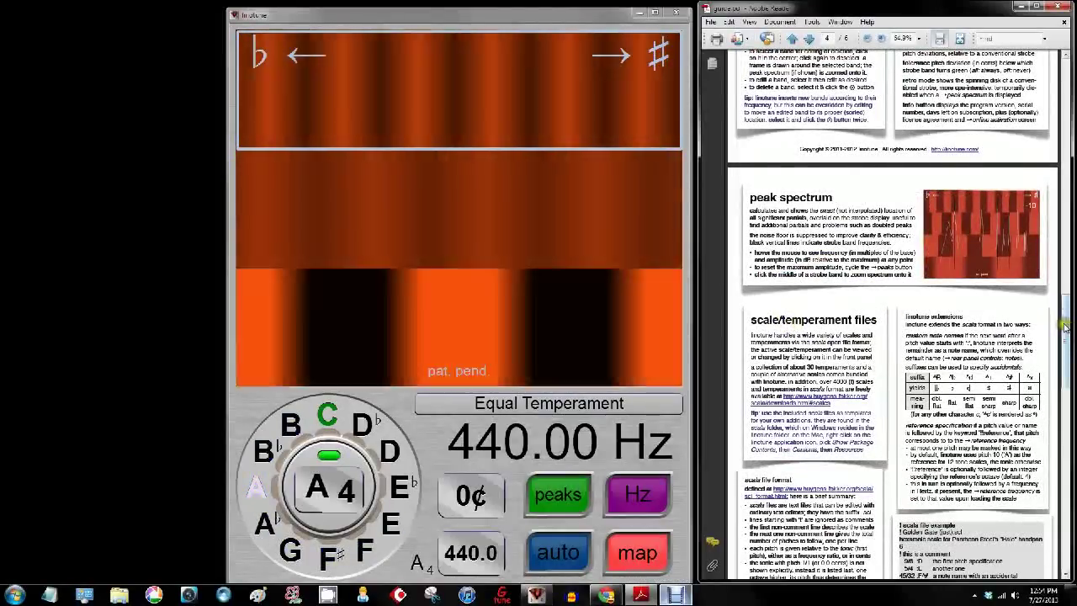
left_click_drag(1064, 320, 1060, 432)
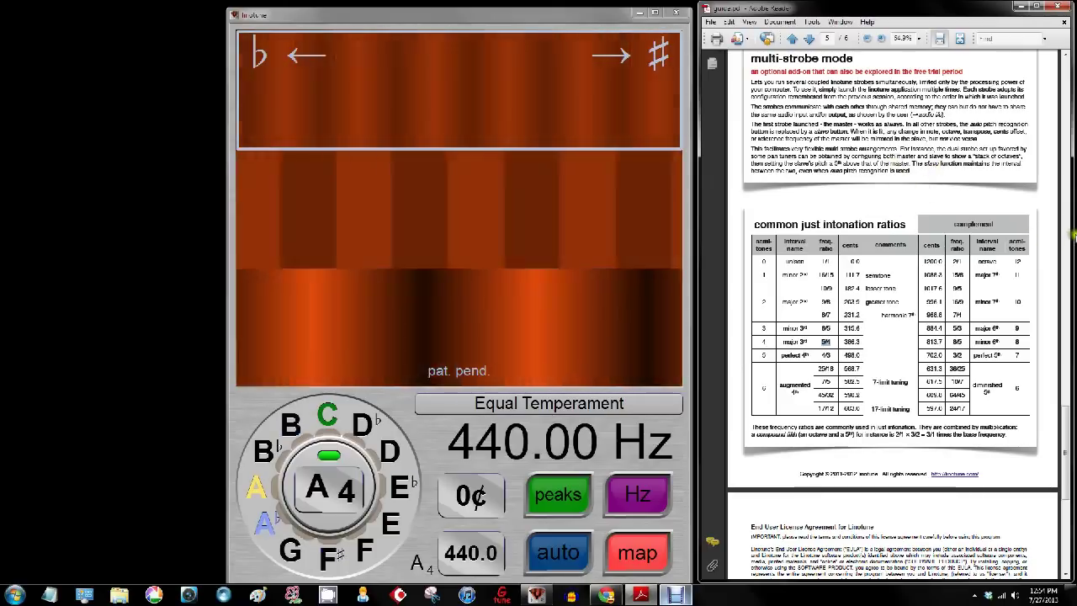
left_click(1062, 457)
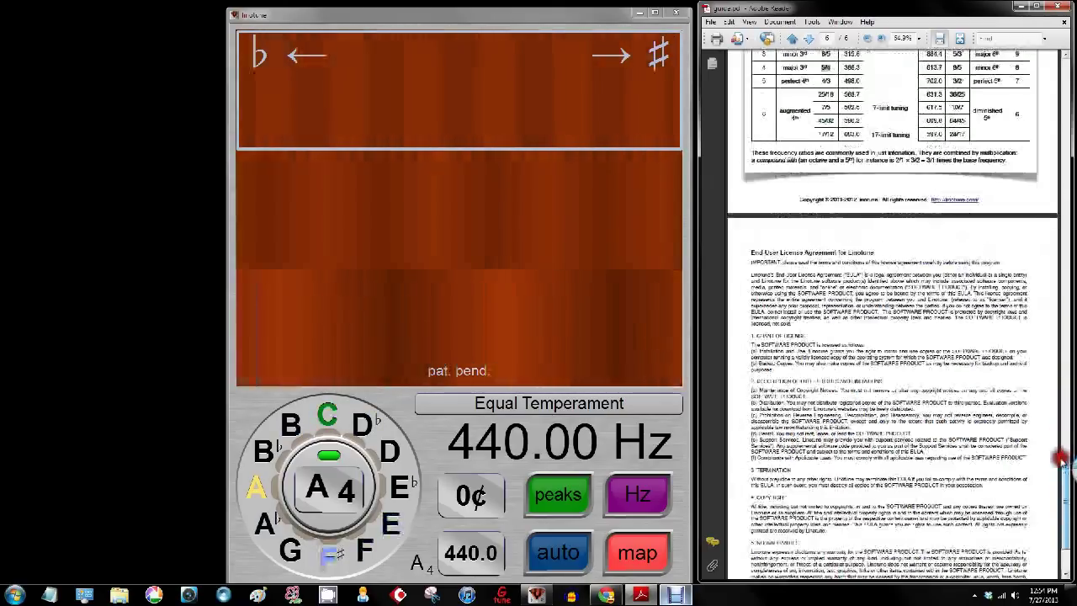
left_click(1065, 164)
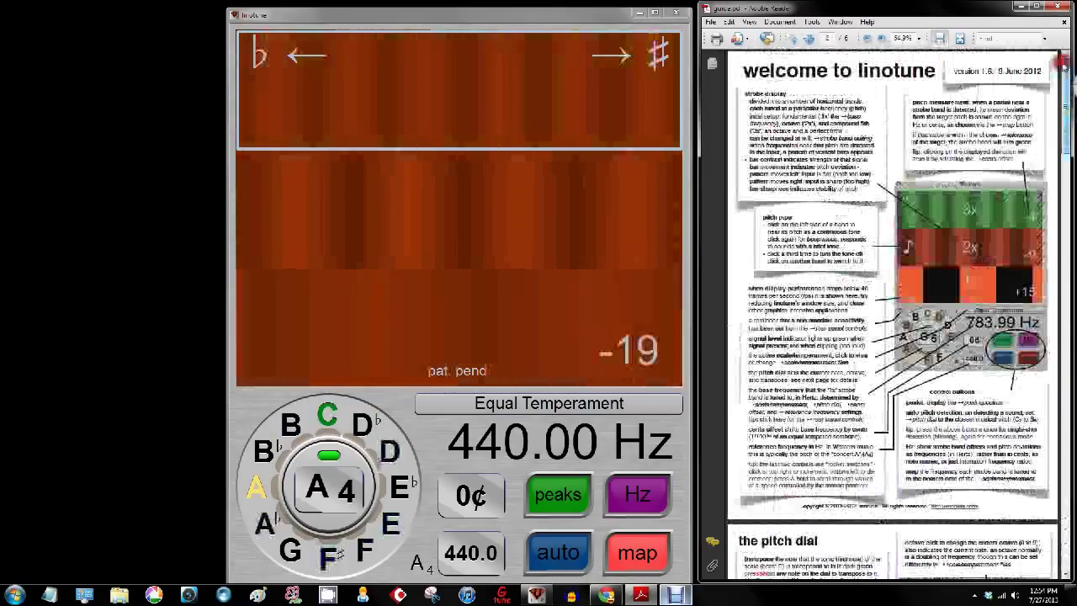